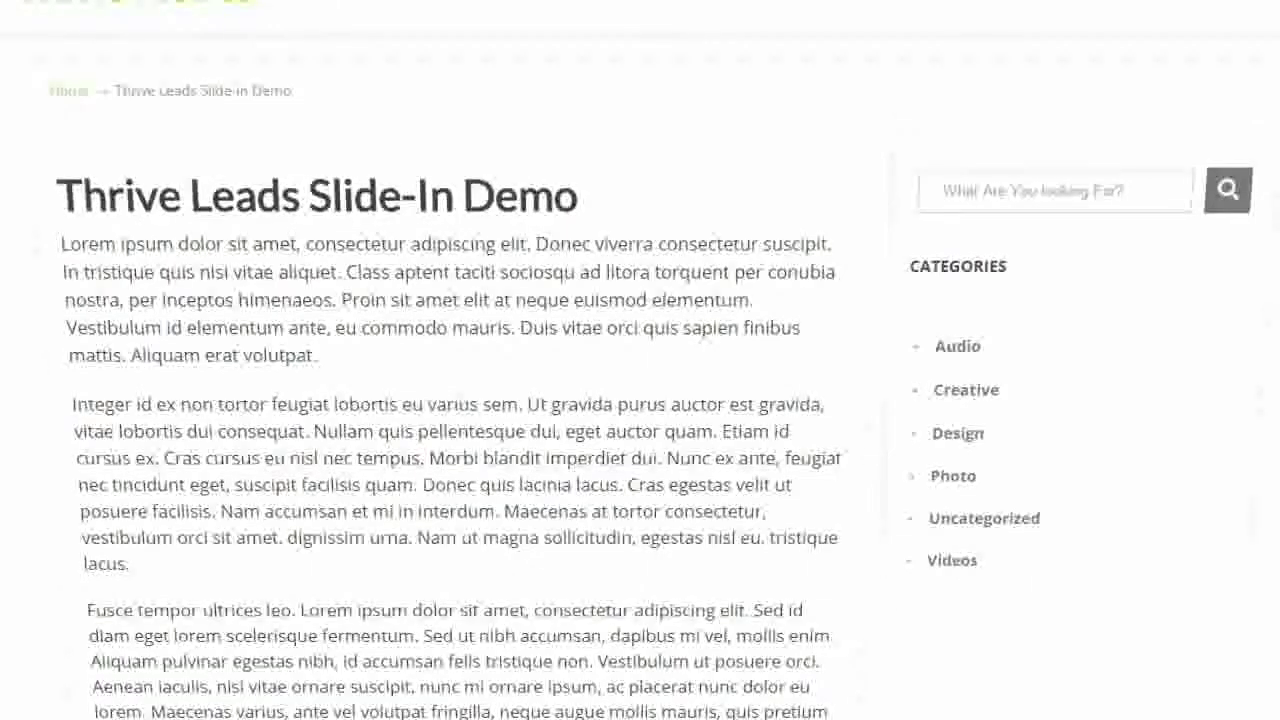
- Examine how the opt-in forms appear while reading down the Thrive Leads slide-in and post footer demo pages
{"action": "scroll", "coordinate": [450, 400], "scroll_direction": "down", "scroll_amount": 8}
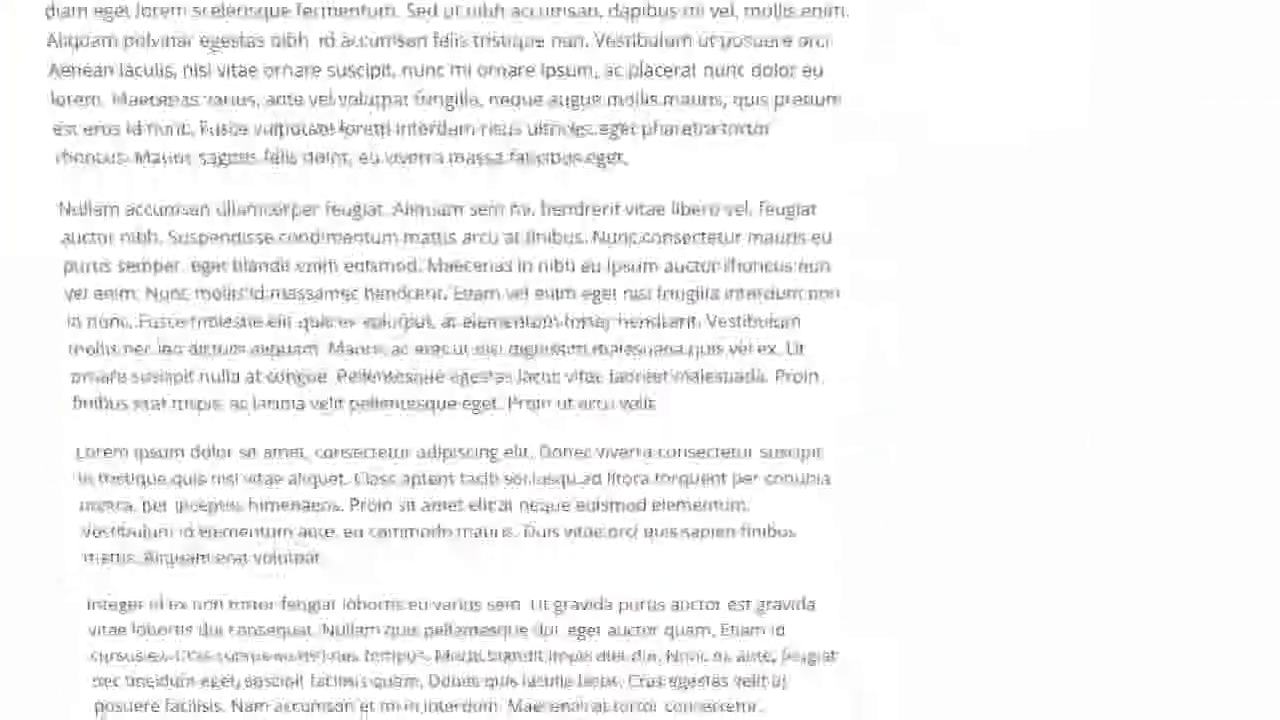
{"action": "scroll", "coordinate": [450, 360], "scroll_direction": "down", "scroll_amount": 5}
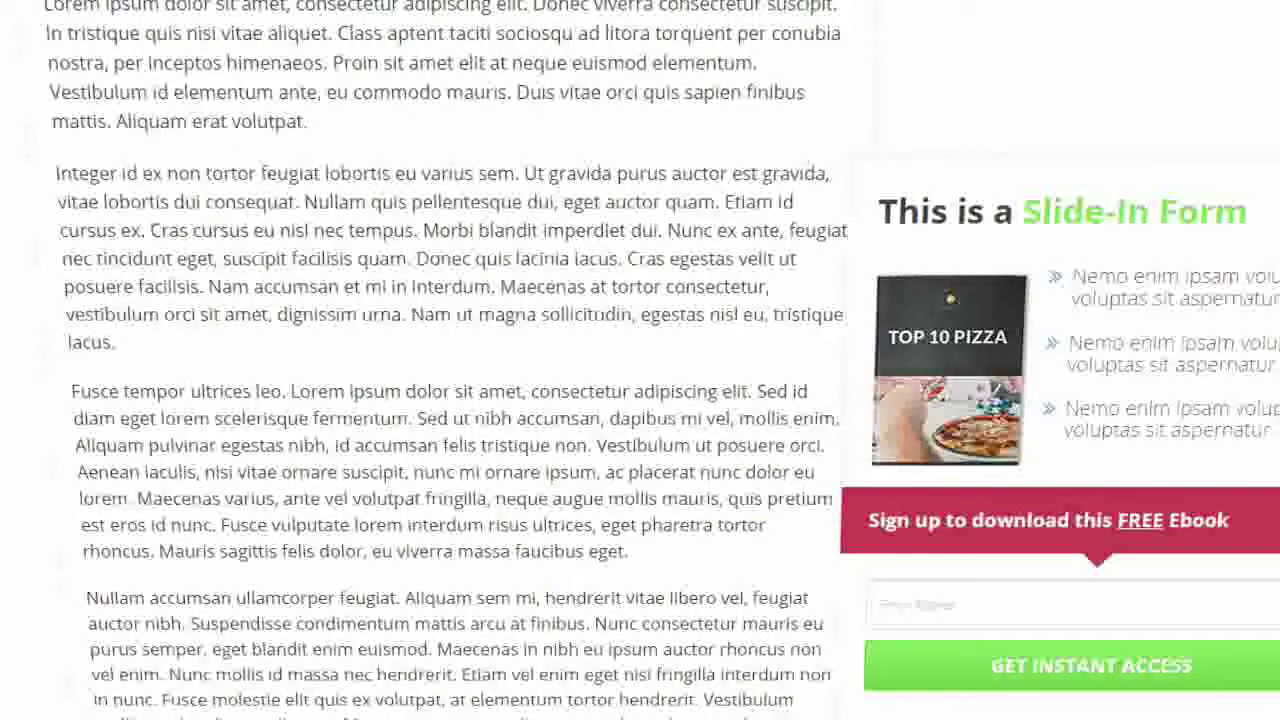
{"action": "scroll", "coordinate": [450, 360], "scroll_direction": "down", "scroll_amount": 2}
{"action": "scroll", "coordinate": [450, 360], "scroll_direction": "up", "scroll_amount": 3}
{"action": "scroll", "coordinate": [450, 360], "scroll_direction": "down", "scroll_amount": 1}
{"action": "scroll", "coordinate": [450, 360], "scroll_direction": "up", "scroll_amount": 1}
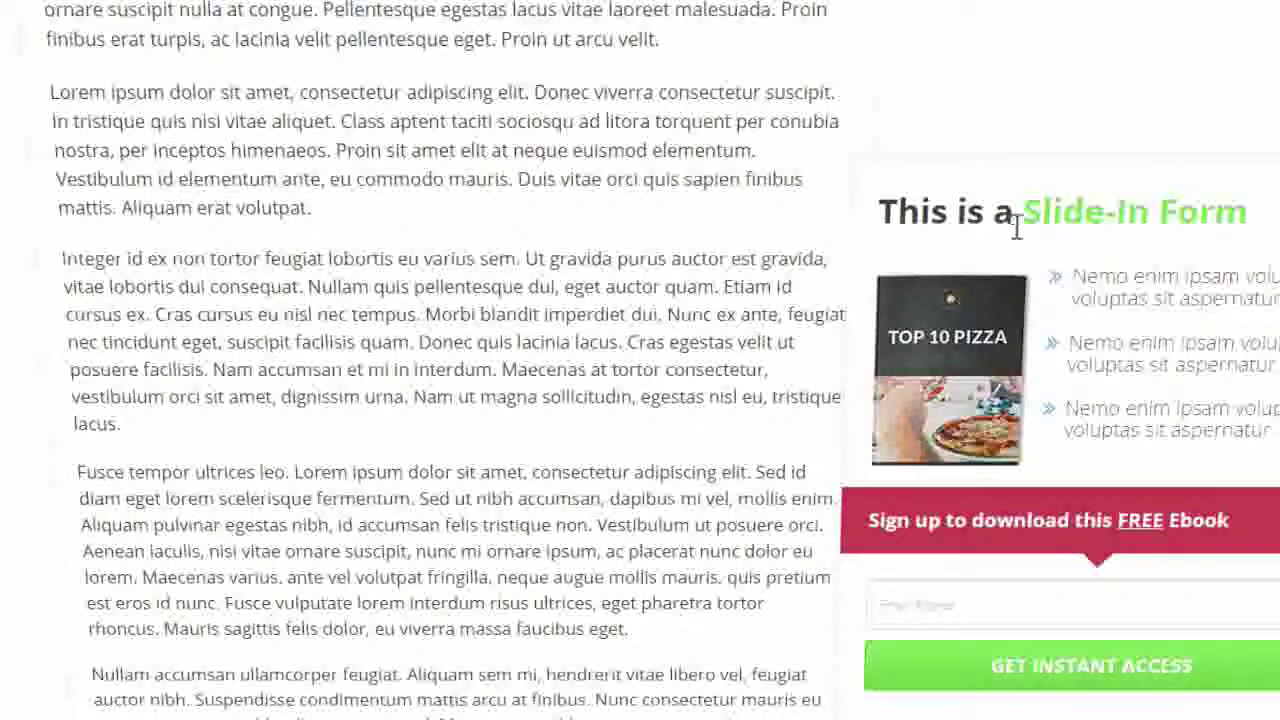
{"action": "scroll", "coordinate": [1100, 185], "scroll_direction": "down", "scroll_amount": 10}
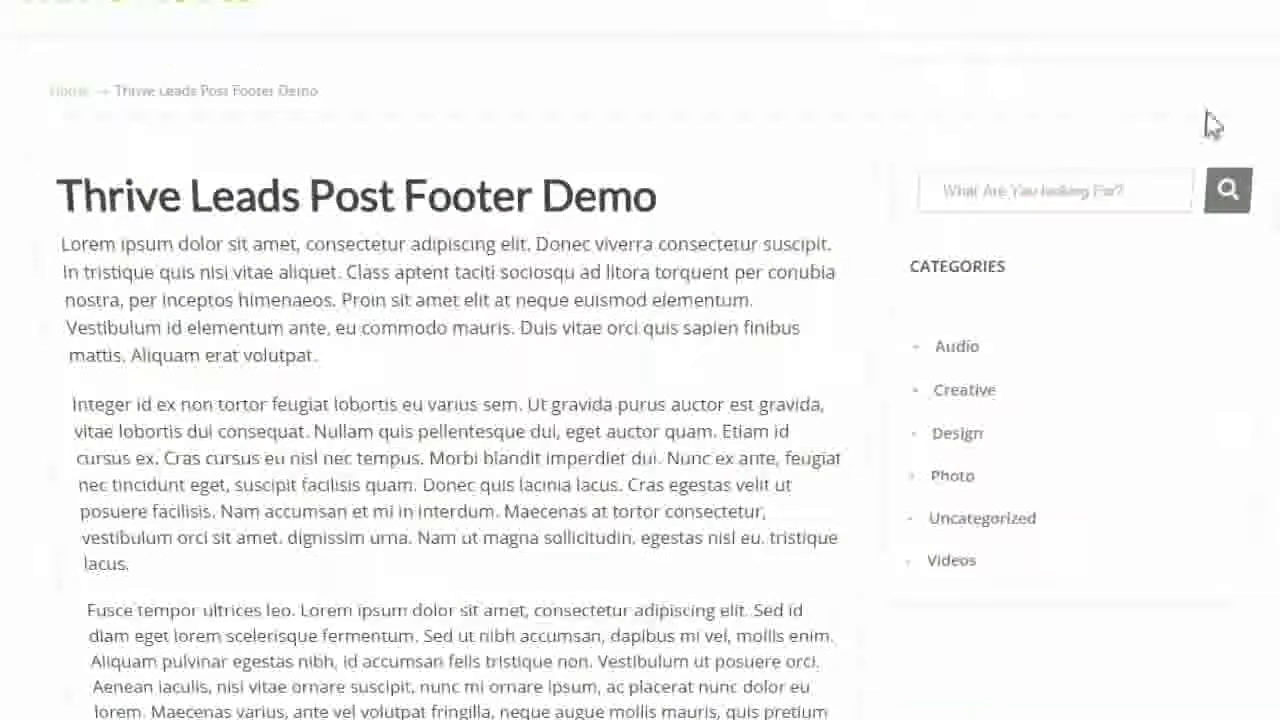
{"action": "scroll", "coordinate": [640, 360], "scroll_direction": "down", "scroll_amount": 10}
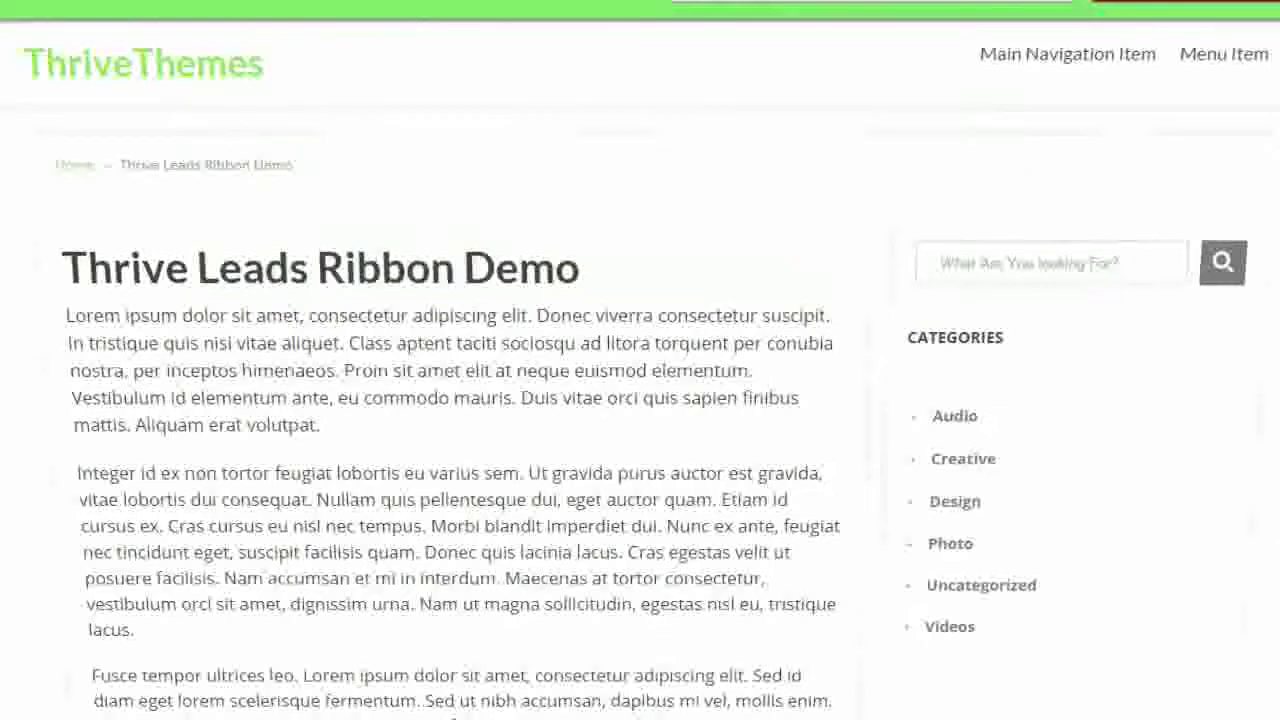
- Examine how the ribbon behaves while moving up and down the Thrive Leads Ribbon Demo page
{"action": "scroll", "coordinate": [640, 400], "scroll_direction": "down", "scroll_amount": 5}
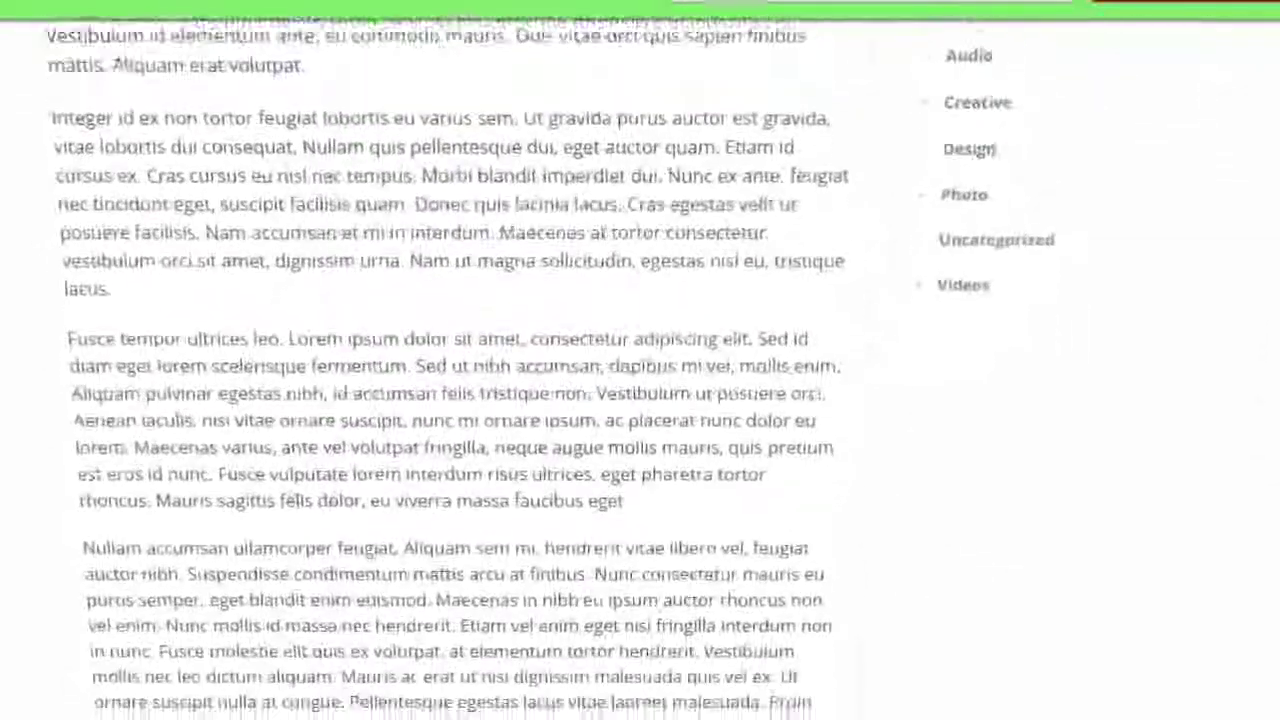
{"action": "scroll", "coordinate": [640, 400], "scroll_direction": "up", "scroll_amount": 5}
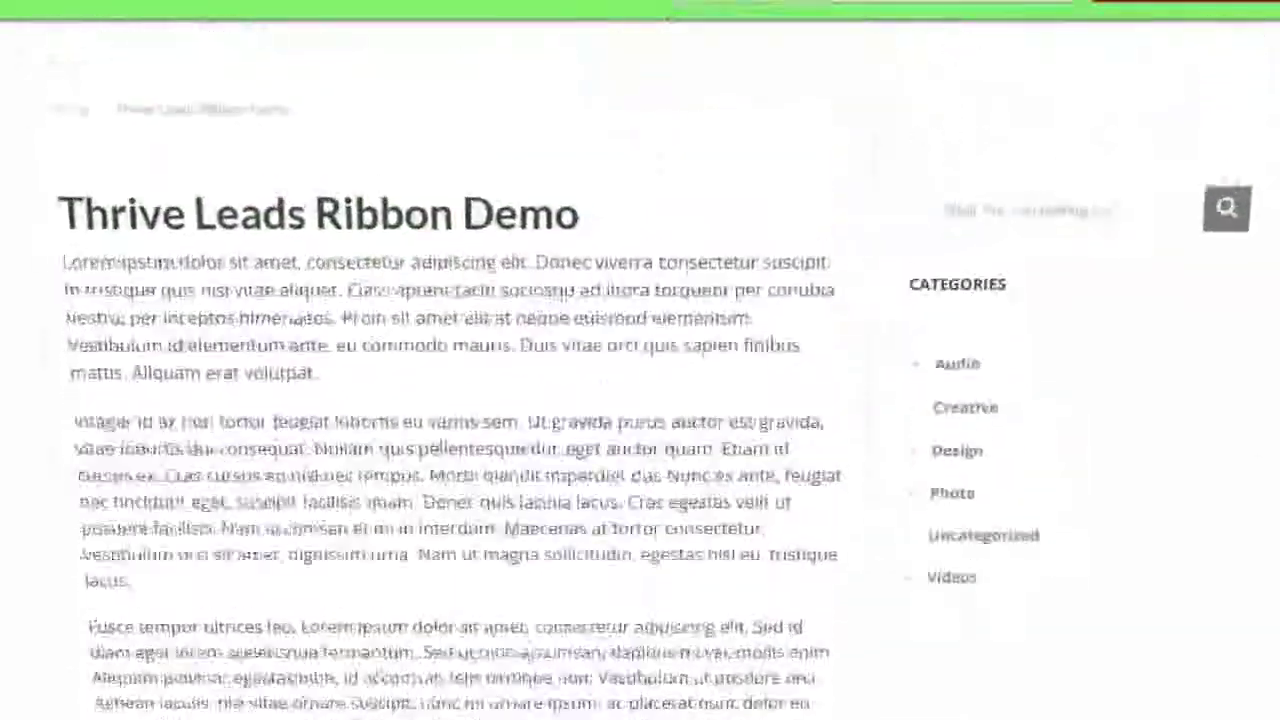
{"action": "scroll", "coordinate": [640, 400], "scroll_direction": "down", "scroll_amount": 5}
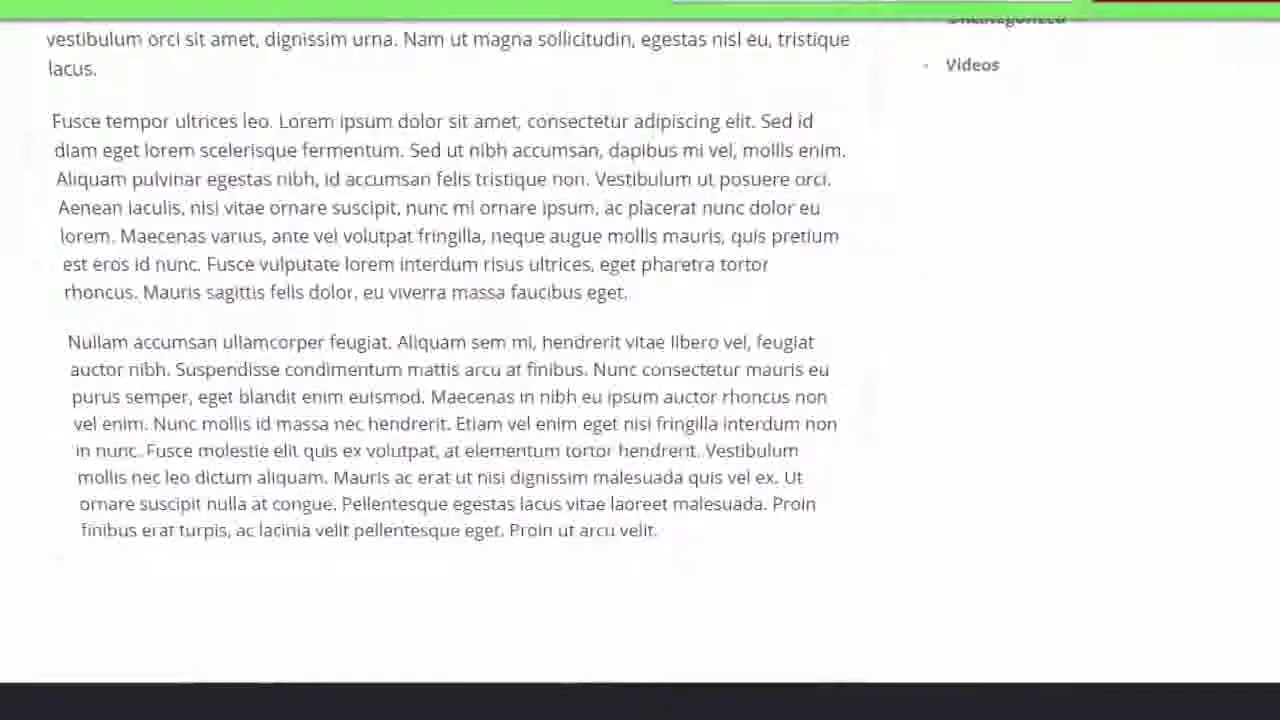
{"action": "scroll", "coordinate": [640, 400], "scroll_direction": "up", "scroll_amount": 4}
{"action": "scroll", "coordinate": [640, 400], "scroll_direction": "down", "scroll_amount": 3}
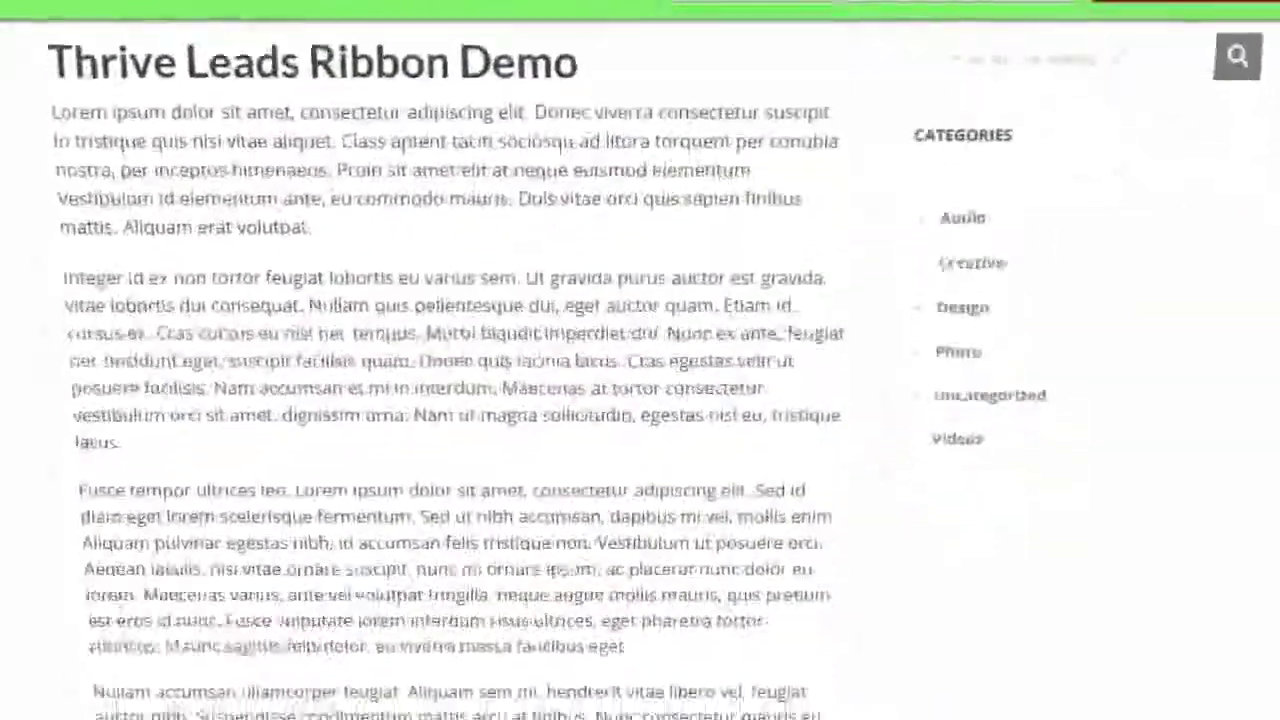
{"action": "scroll", "coordinate": [640, 400], "scroll_direction": "down", "scroll_amount": 2}
{"action": "scroll", "coordinate": [640, 400], "scroll_direction": "up", "scroll_amount": 3}
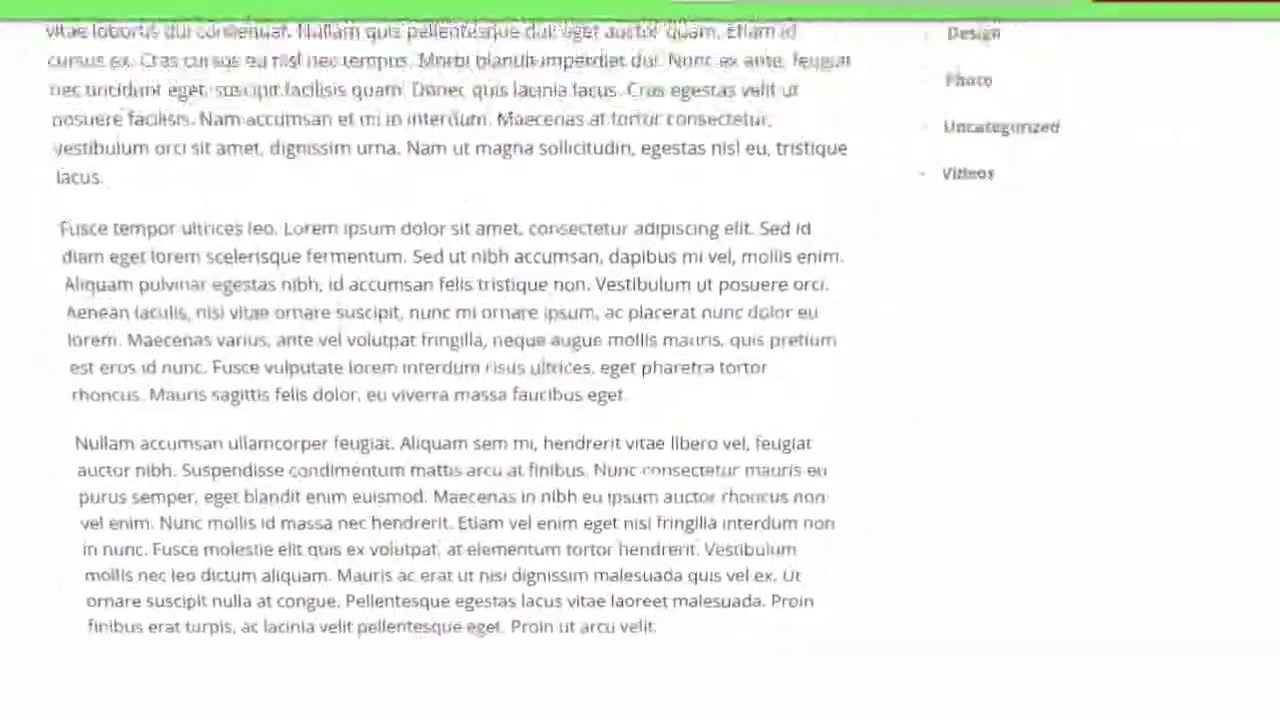
{"action": "scroll", "coordinate": [640, 400], "scroll_direction": "down", "scroll_amount": 1}
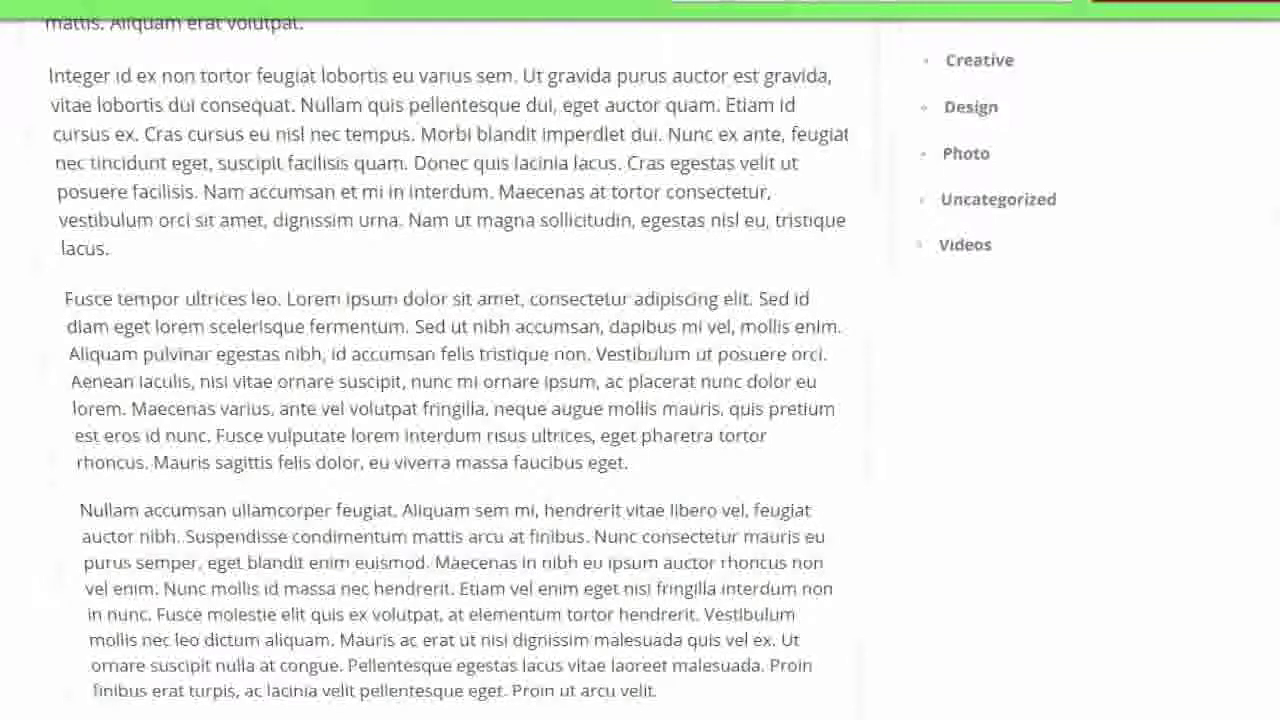
{"action": "scroll", "coordinate": [450, 400], "scroll_direction": "up", "scroll_amount": 10}
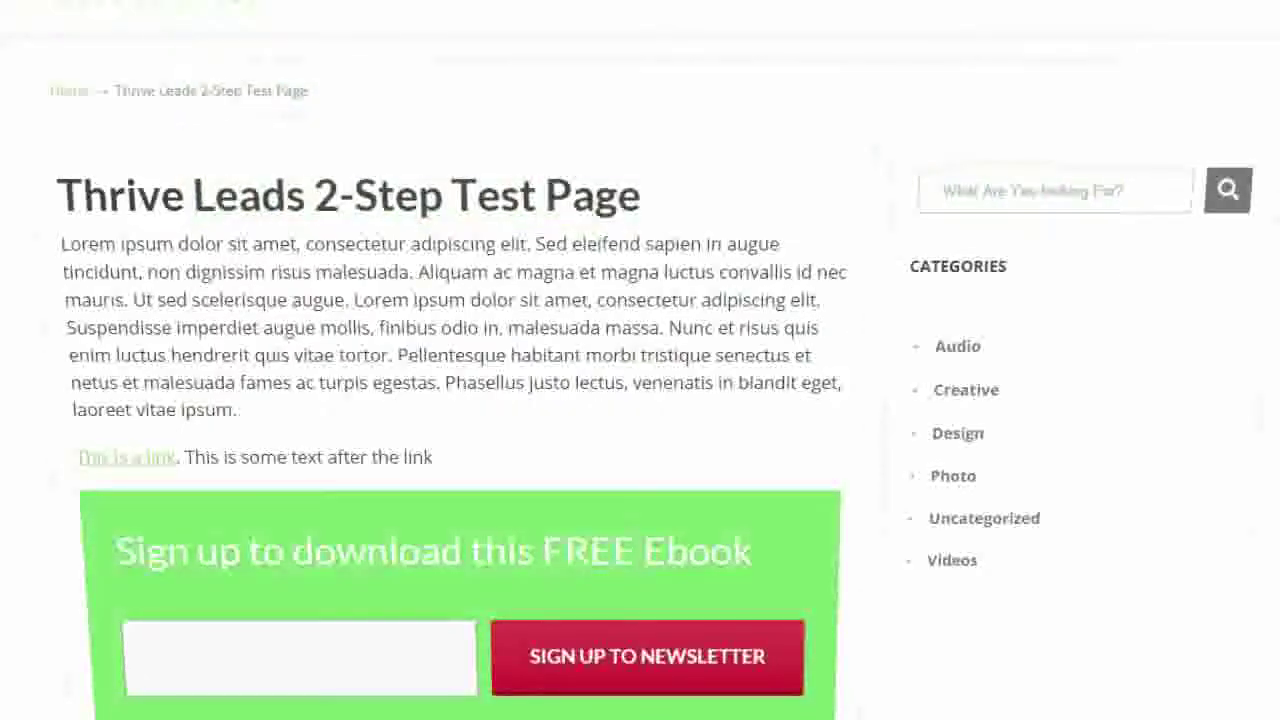
- Try the 2-step lightbox twice from the "This is a link" text on the test page, closing it each time
{"action": "scroll", "coordinate": [220, 150], "scroll_direction": "down", "scroll_amount": 4}
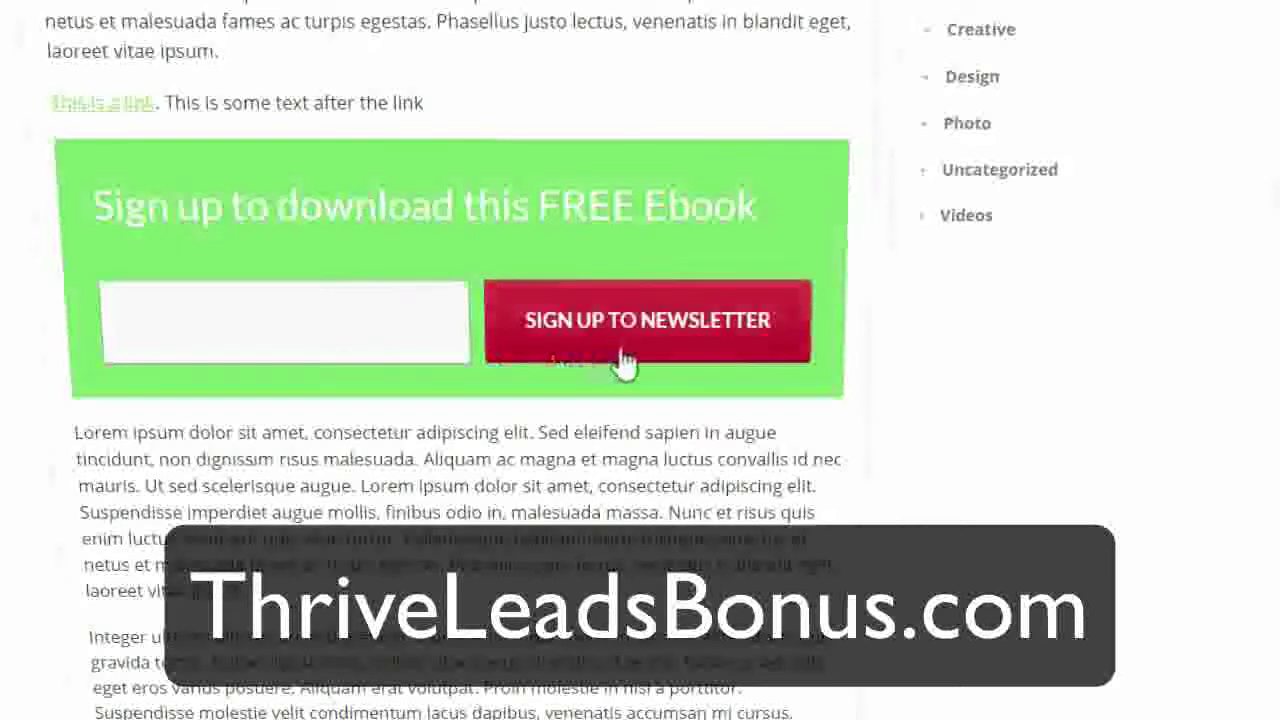
{"action": "scroll", "coordinate": [574, 360], "scroll_direction": "down", "scroll_amount": 2}
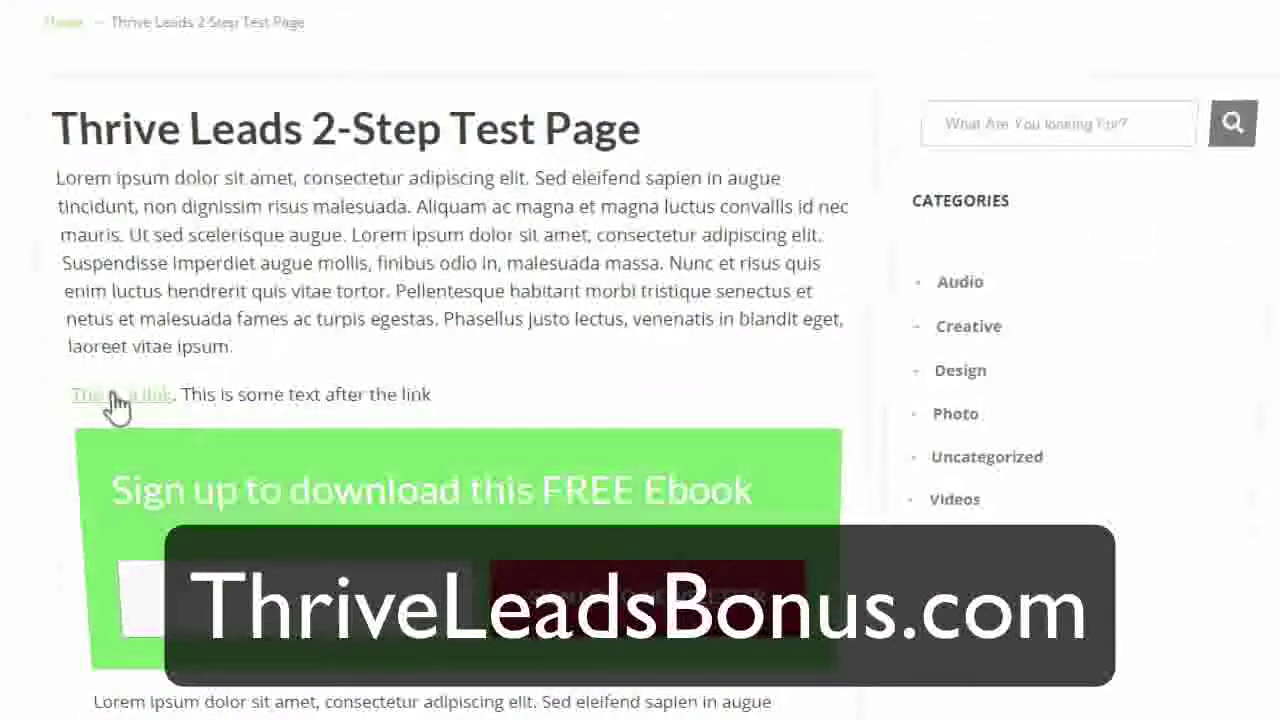
{"action": "left_click", "coordinate": [115, 398]}
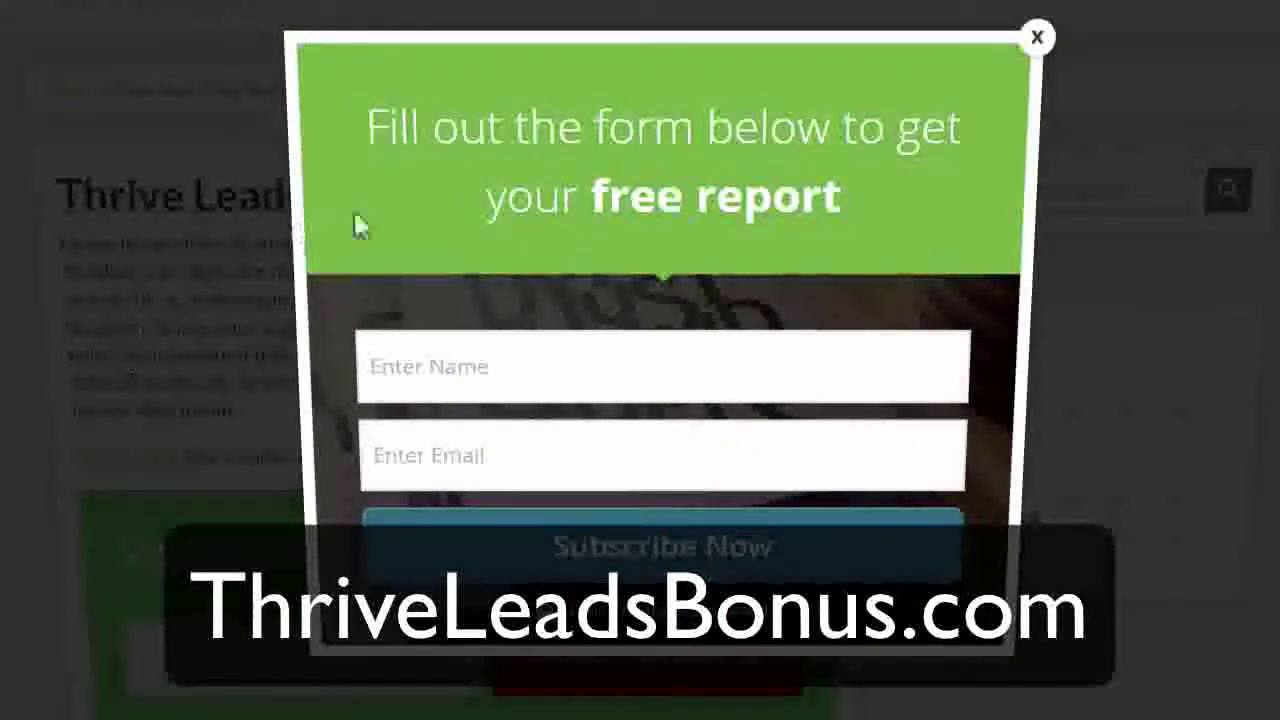
{"action": "left_click", "coordinate": [1037, 40]}
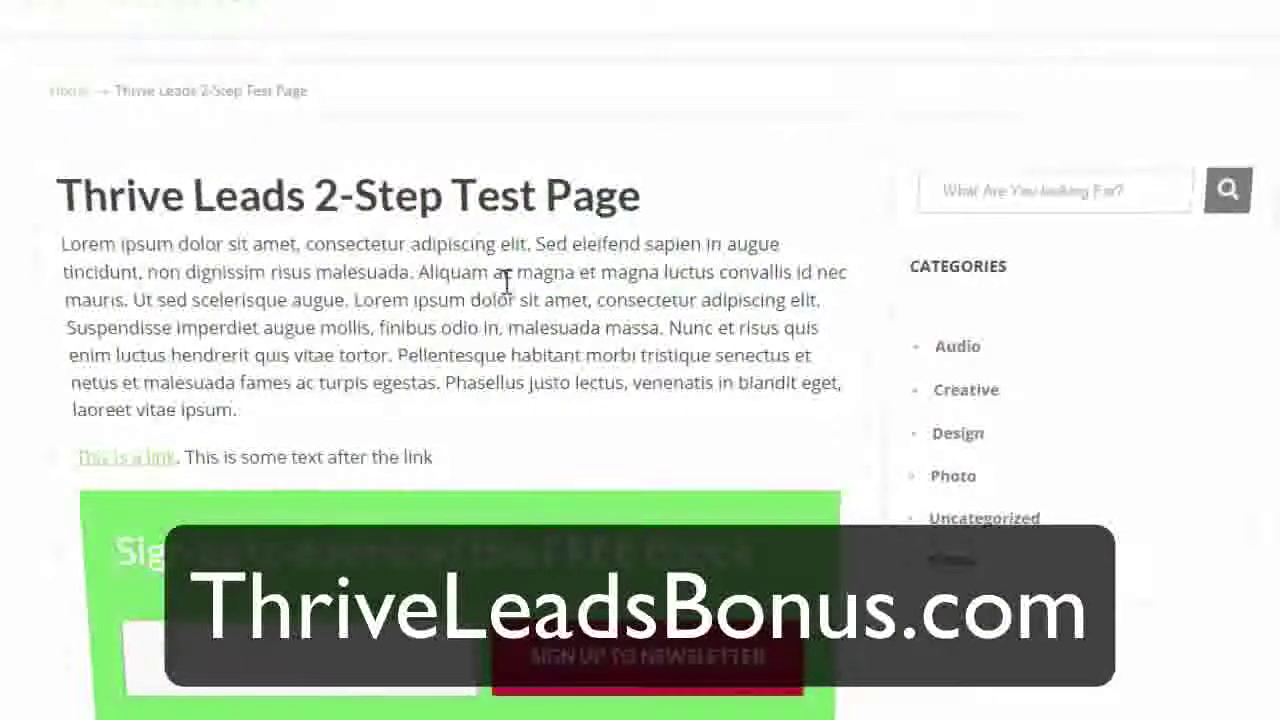
{"action": "left_click", "coordinate": [160, 459]}
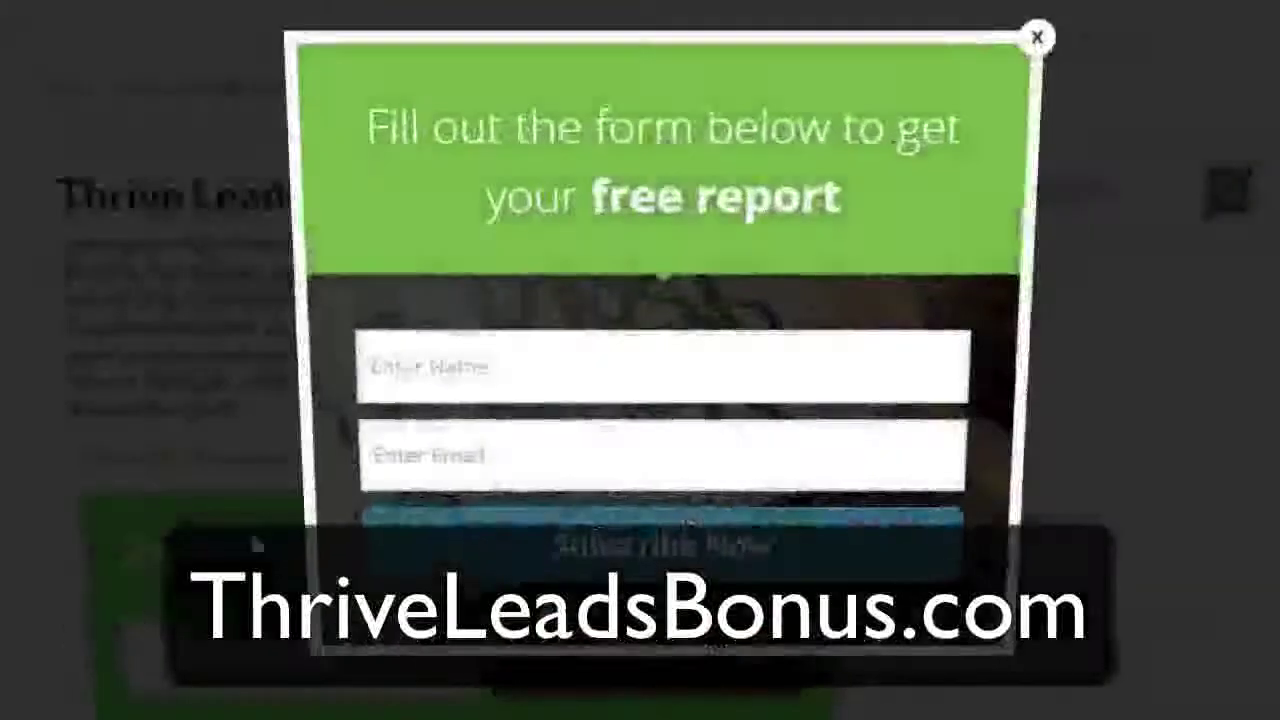
{"action": "left_click", "coordinate": [1038, 42]}
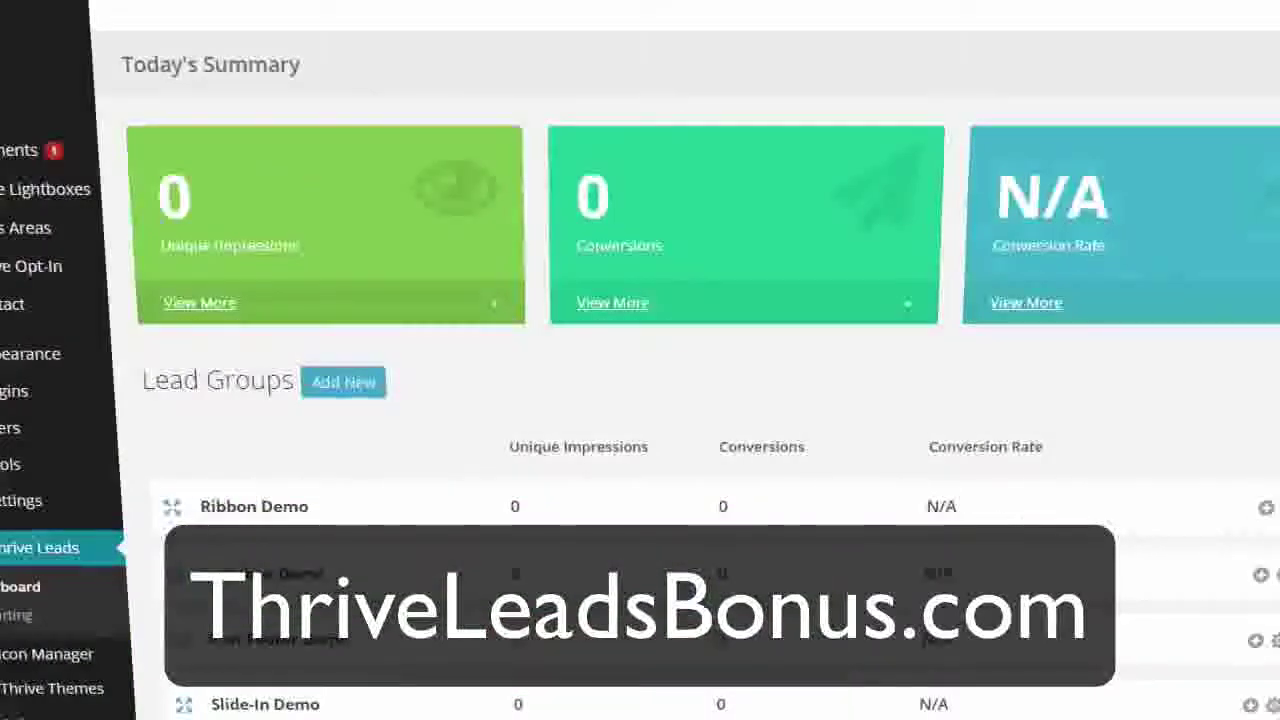
- Review the dashboard's lead groups and shortcodes, expanding and collapsing Ribbon Demo and selecting the Example Short Code 1 shortcode
{"action": "scroll", "coordinate": [385, 222], "scroll_direction": "down", "scroll_amount": 5}
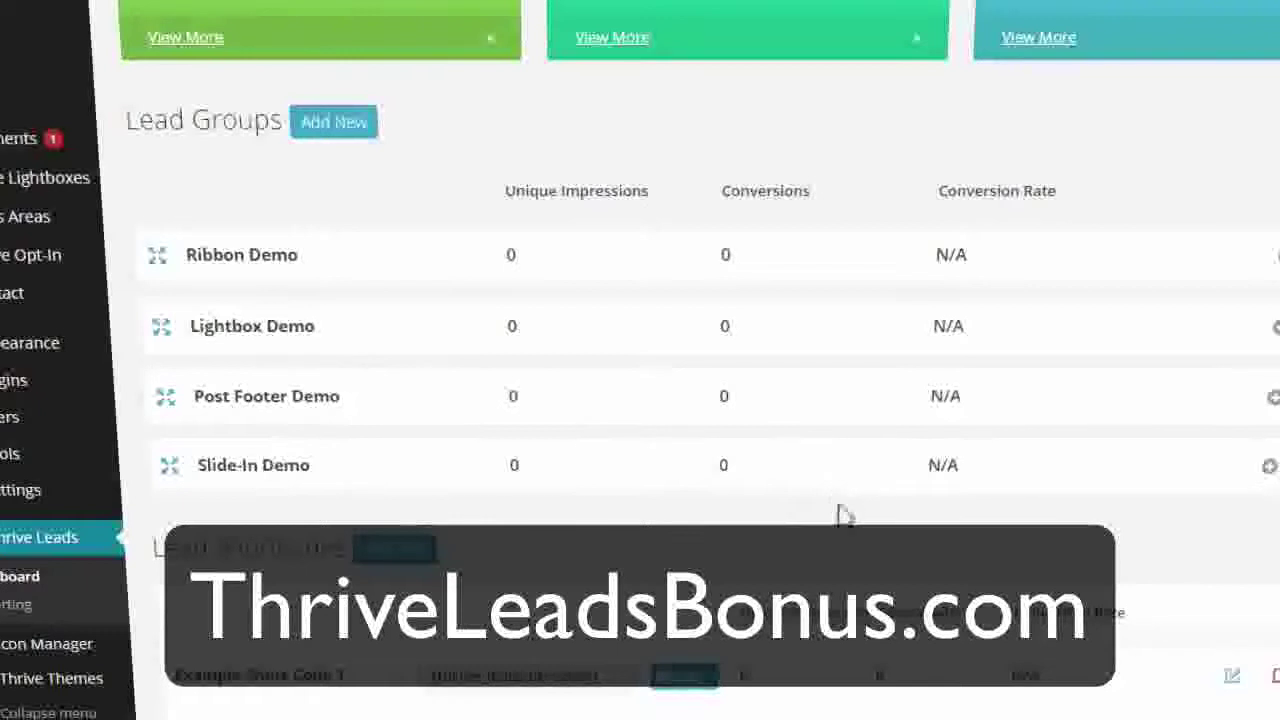
{"action": "left_click", "coordinate": [320, 277]}
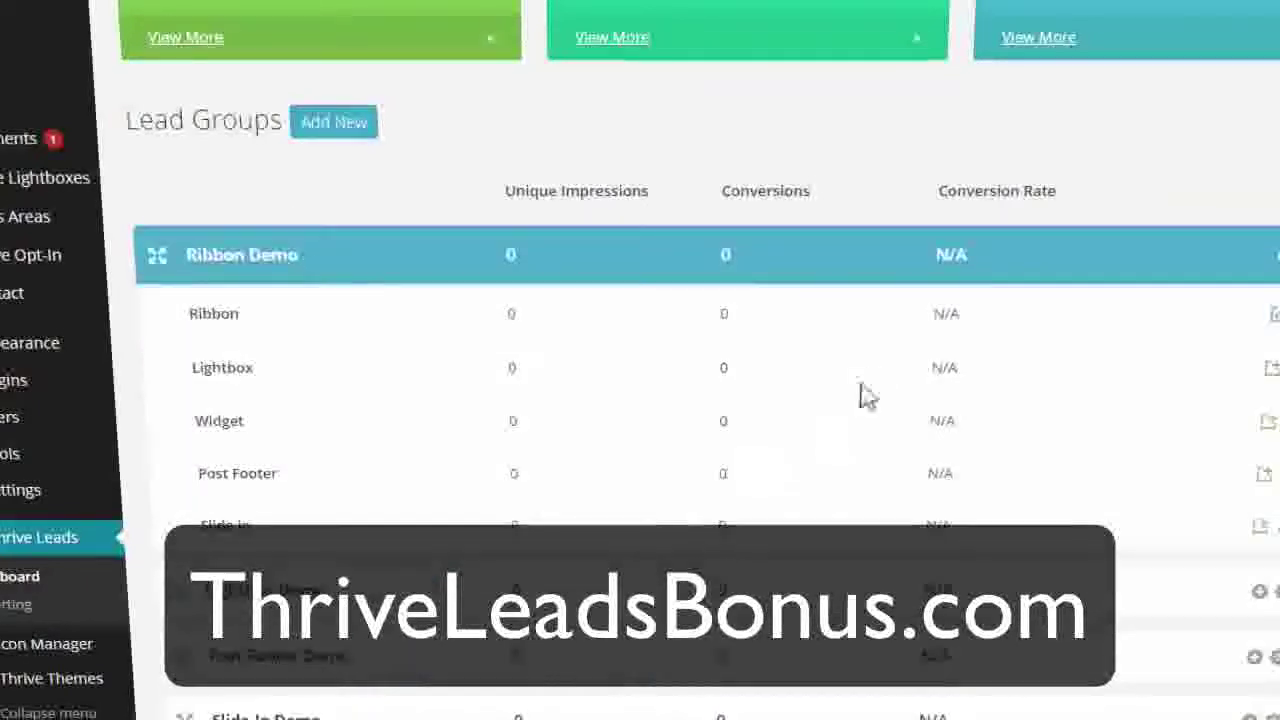
{"action": "left_click", "coordinate": [300, 268]}
{"action": "scroll", "coordinate": [349, 249], "scroll_direction": "down", "scroll_amount": 4}
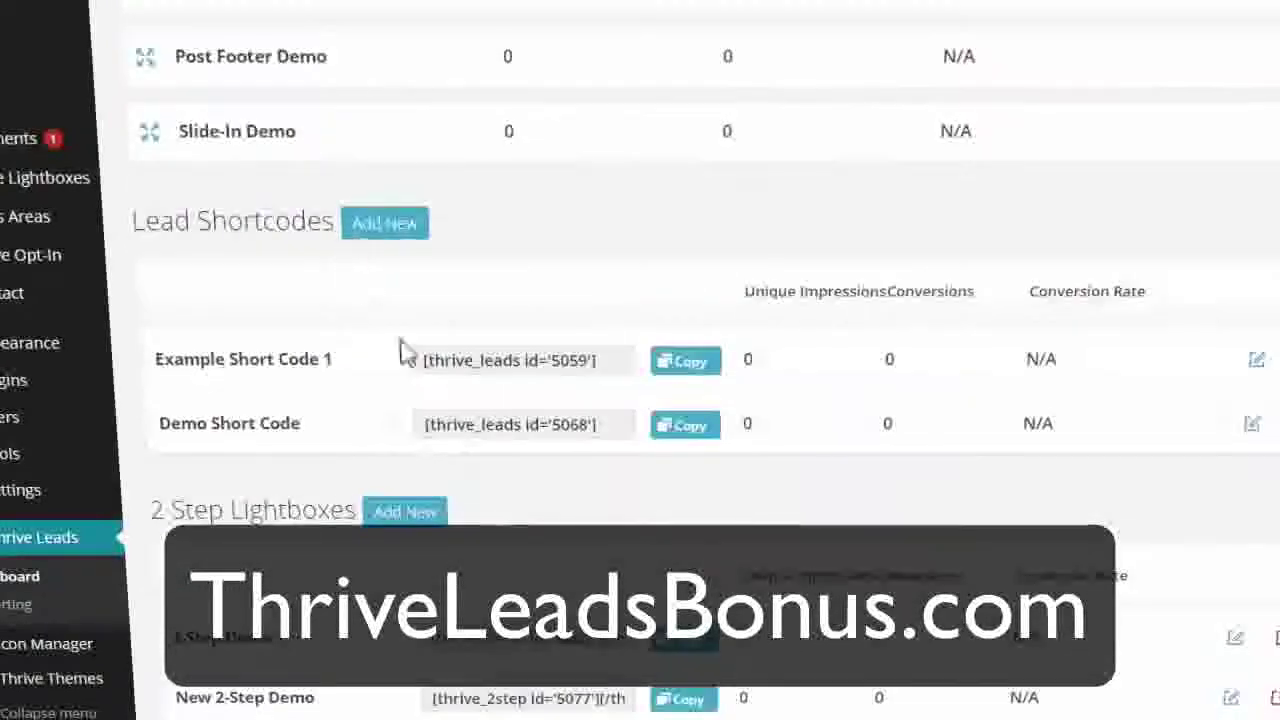
{"action": "left_click", "coordinate": [474, 362]}
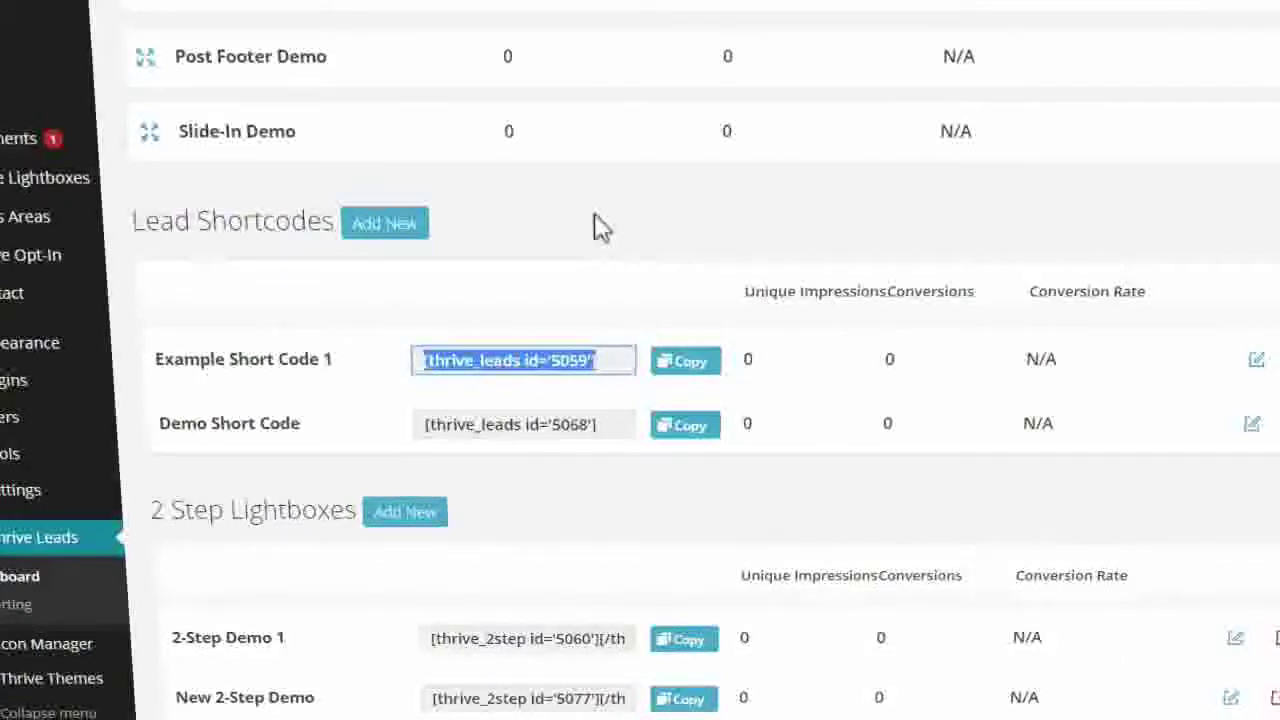
- Open the Lightbox 1 (control) form of the Lightbox Demo lead group in the design editor
{"action": "scroll", "coordinate": [613, 237], "scroll_direction": "up", "scroll_amount": 1}
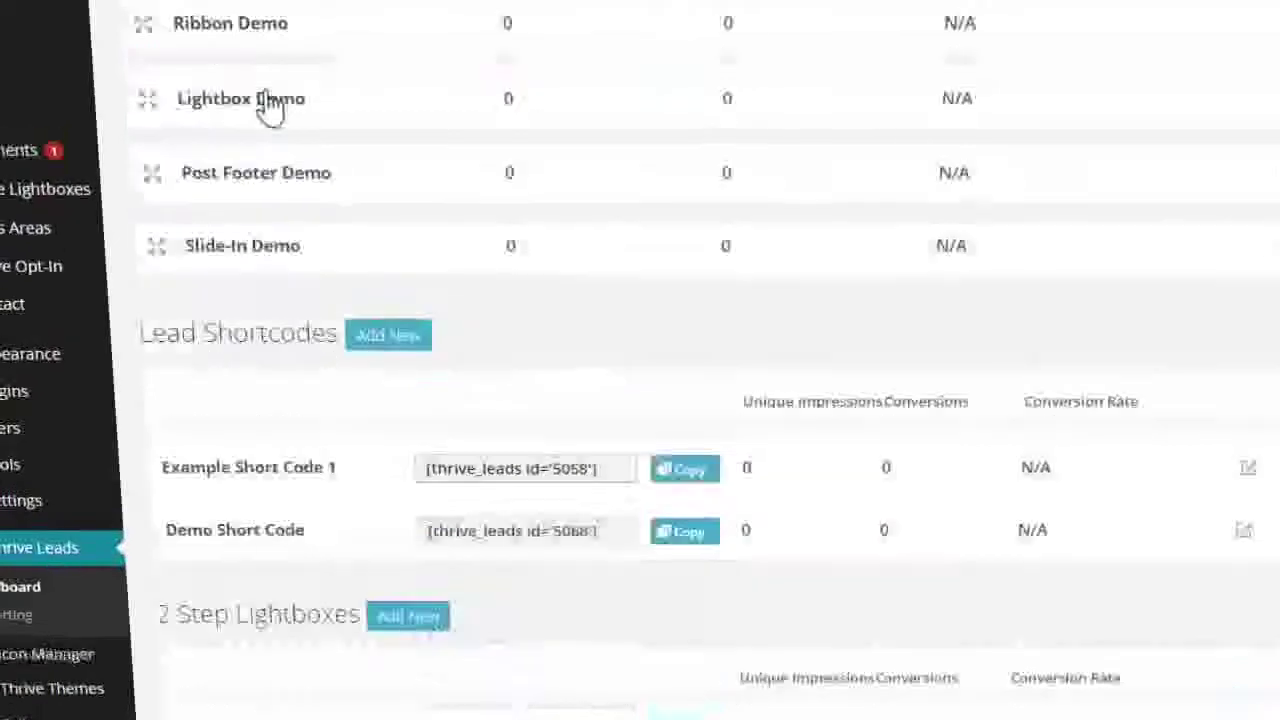
{"action": "left_click", "coordinate": [277, 109]}
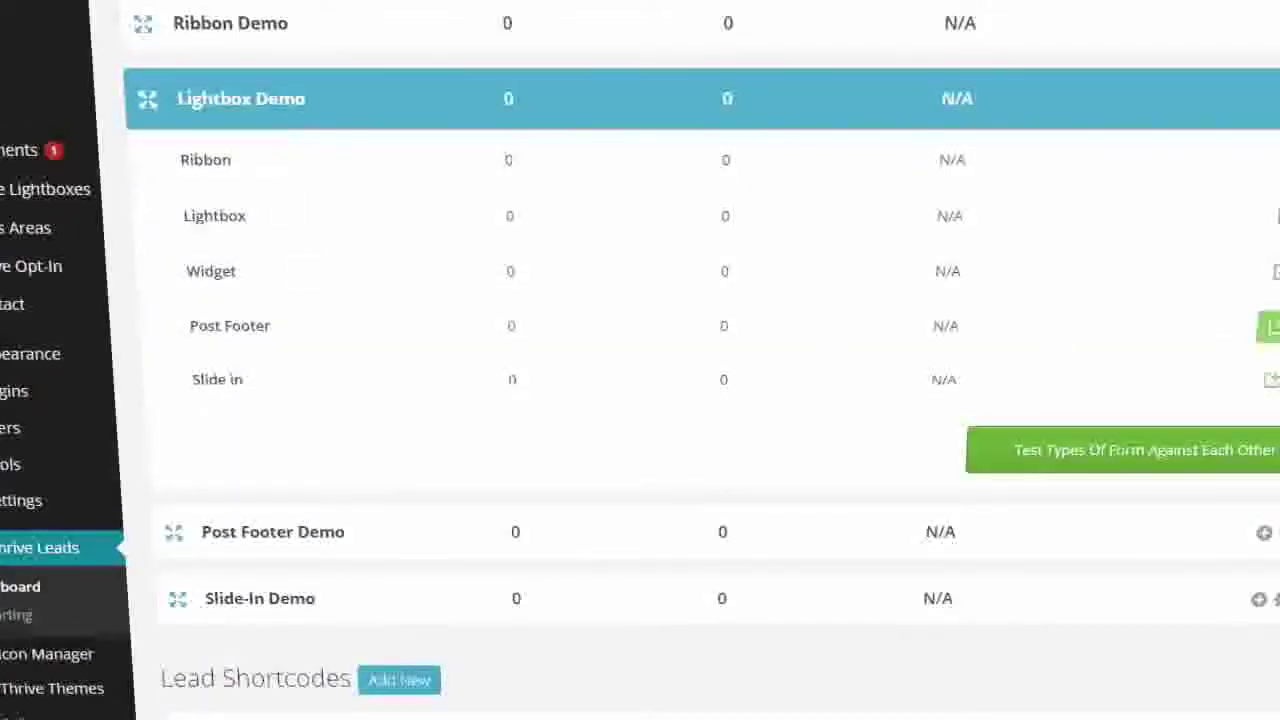
{"action": "left_click", "coordinate": [1272, 216]}
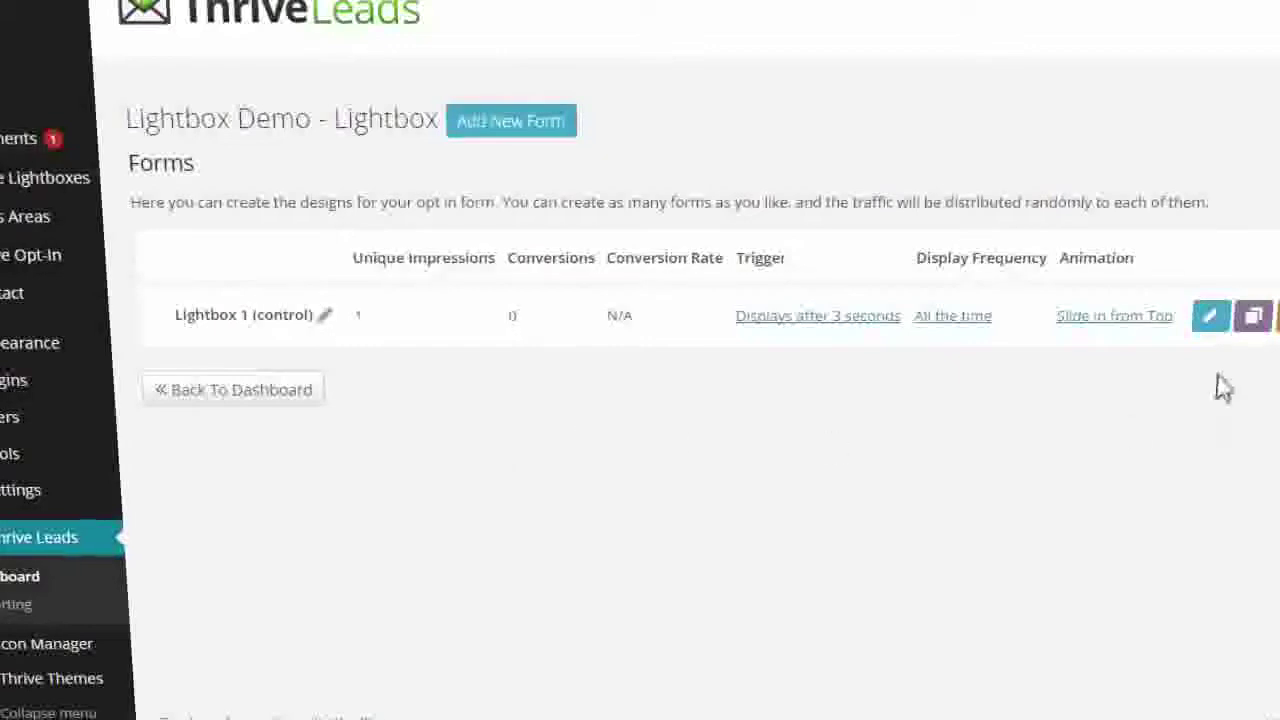
{"action": "left_click", "coordinate": [1209, 318]}
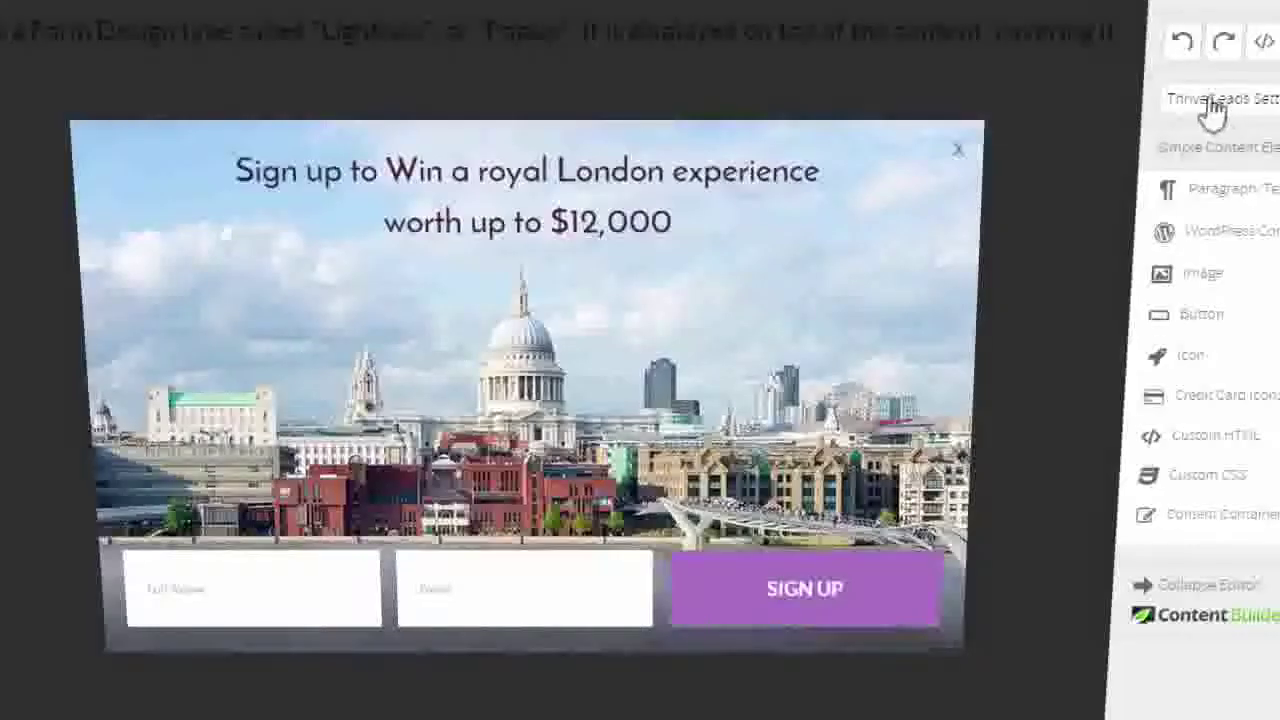
- Replace the lightbox form's design with the Lightbox Set 002 v5 opt-in template
{"action": "mouse_move", "coordinate": [1211, 104]}
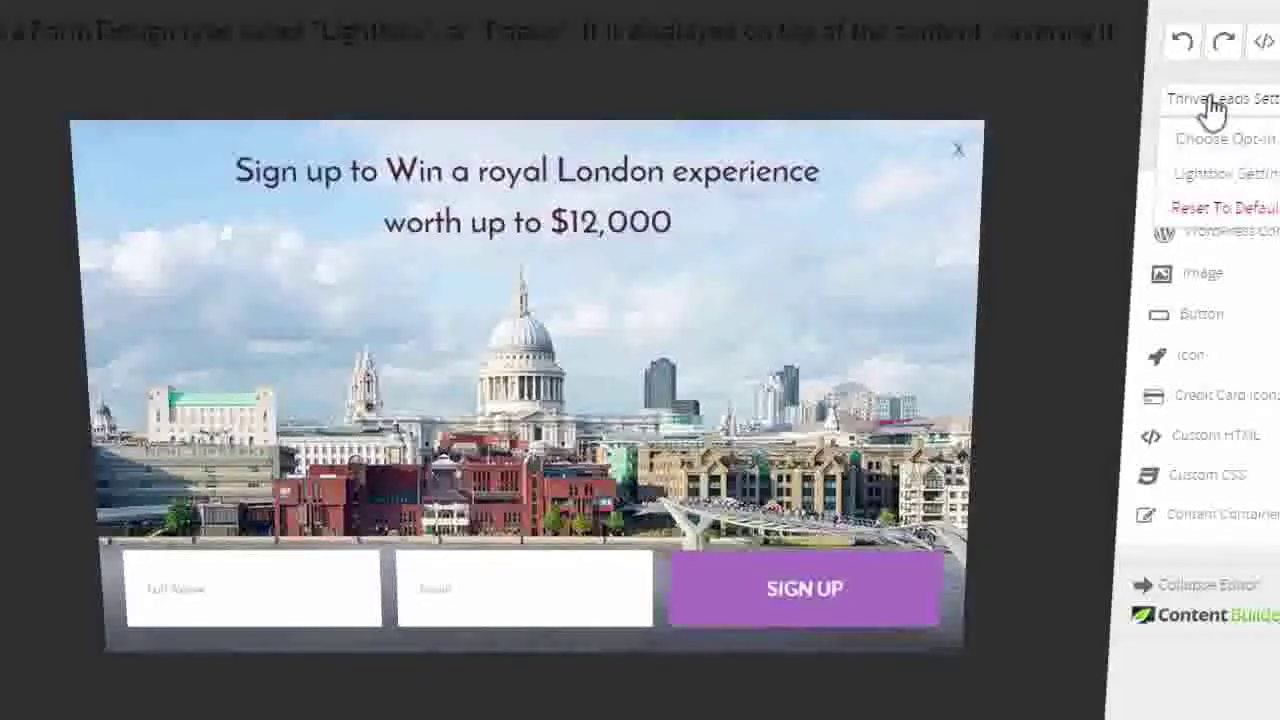
{"action": "left_click", "coordinate": [1220, 148]}
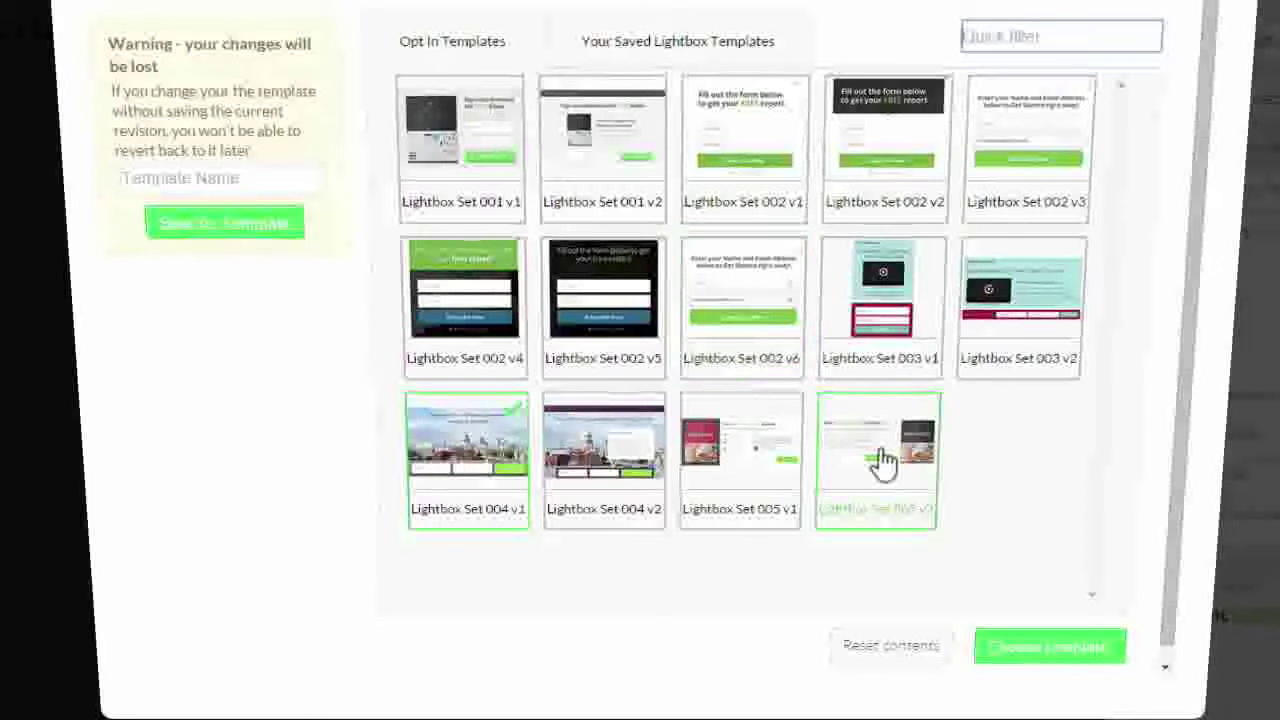
{"action": "left_click", "coordinate": [605, 292]}
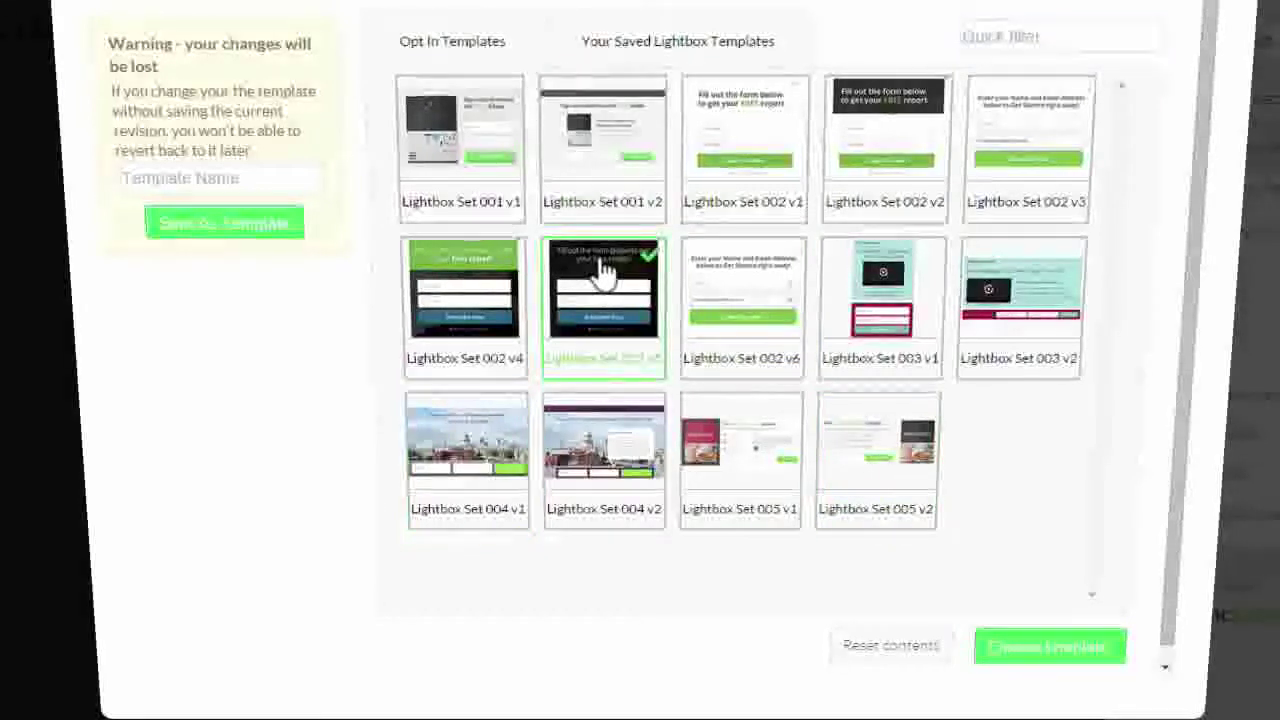
{"action": "left_click", "coordinate": [1050, 652]}
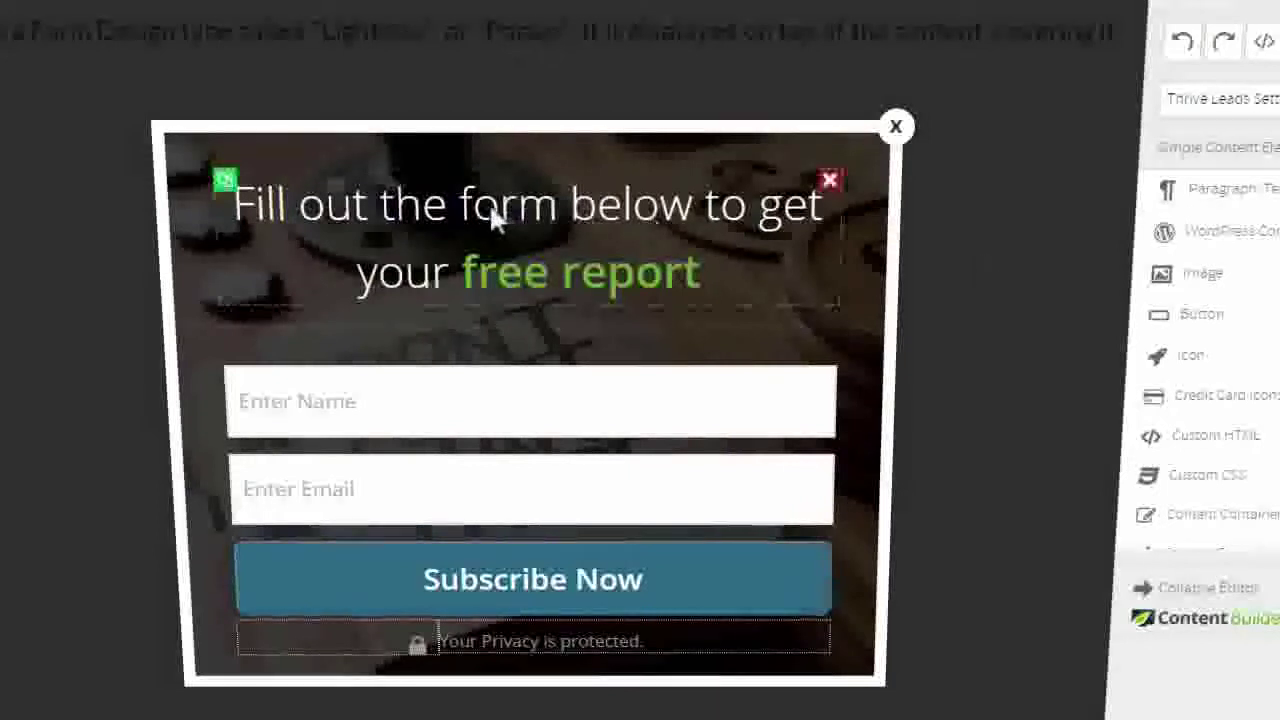
- Make the words "out the form" bold in the lightbox heading
{"action": "left_click", "coordinate": [405, 200]}
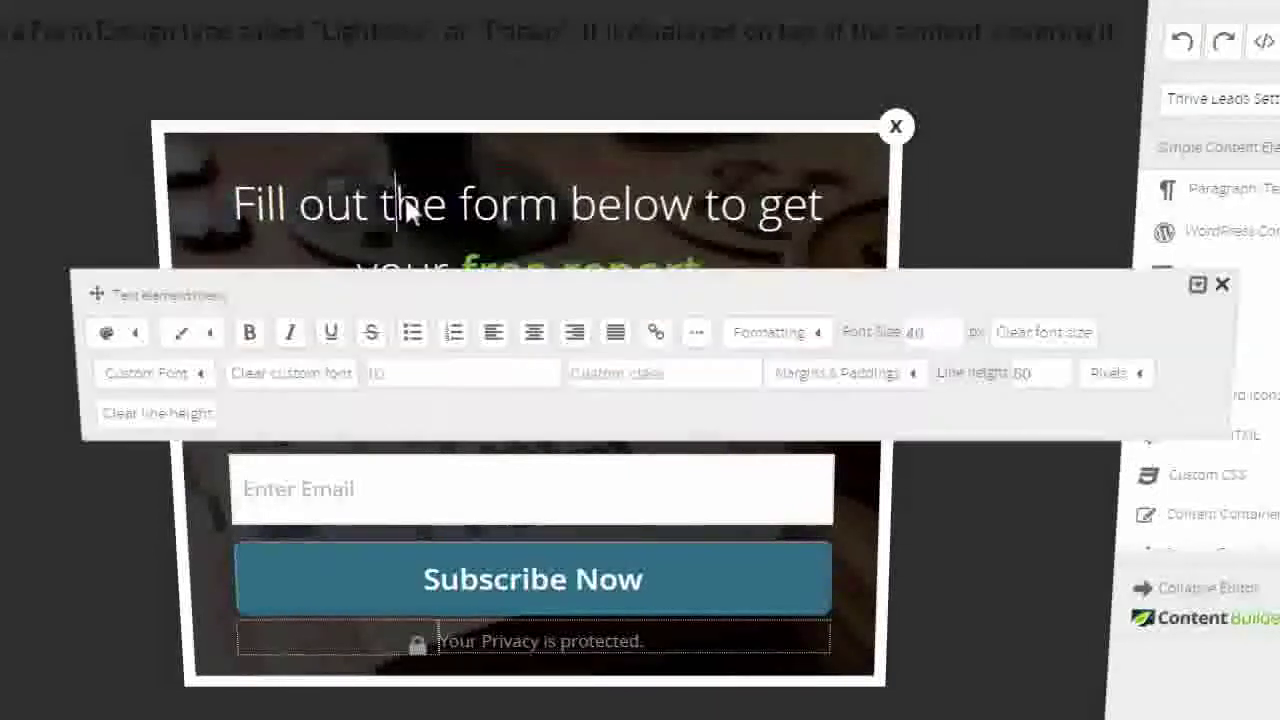
{"action": "left_click_drag", "start_coordinate": [380, 205], "coordinate": [622, 205]}
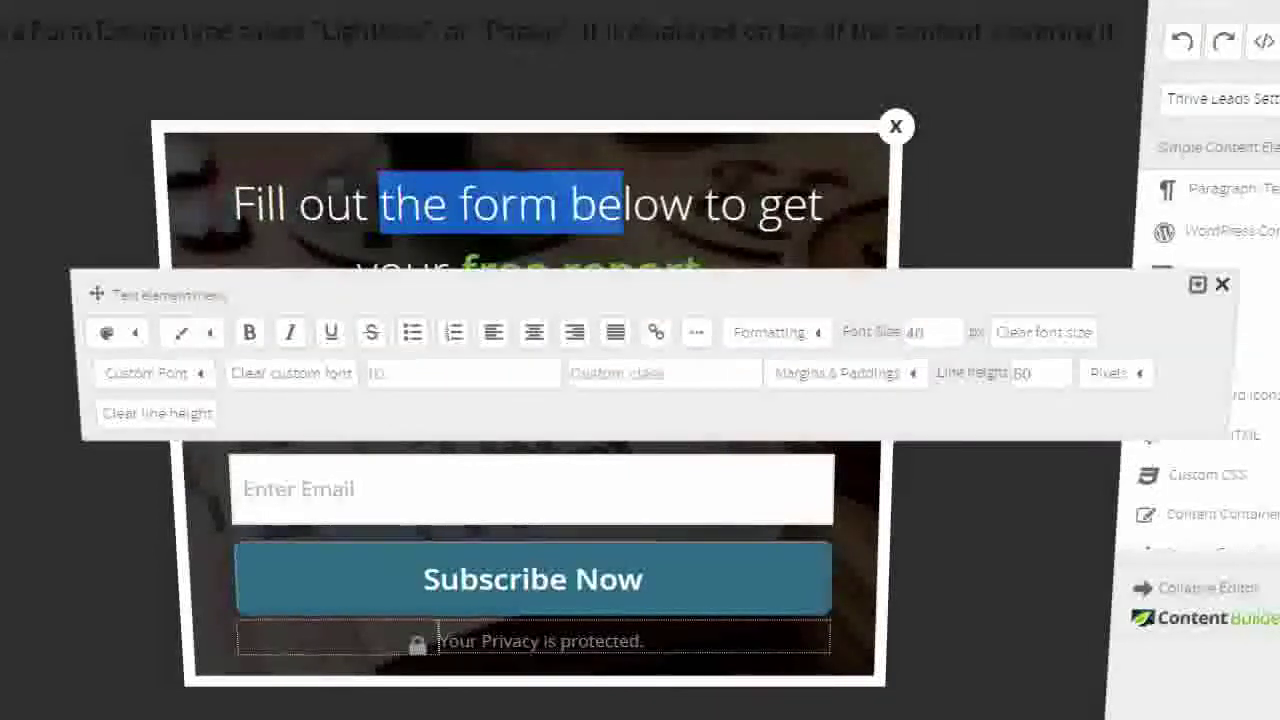
{"action": "left_click_drag", "start_coordinate": [258, 200], "coordinate": [556, 228]}
{"action": "left_click", "coordinate": [556, 222]}
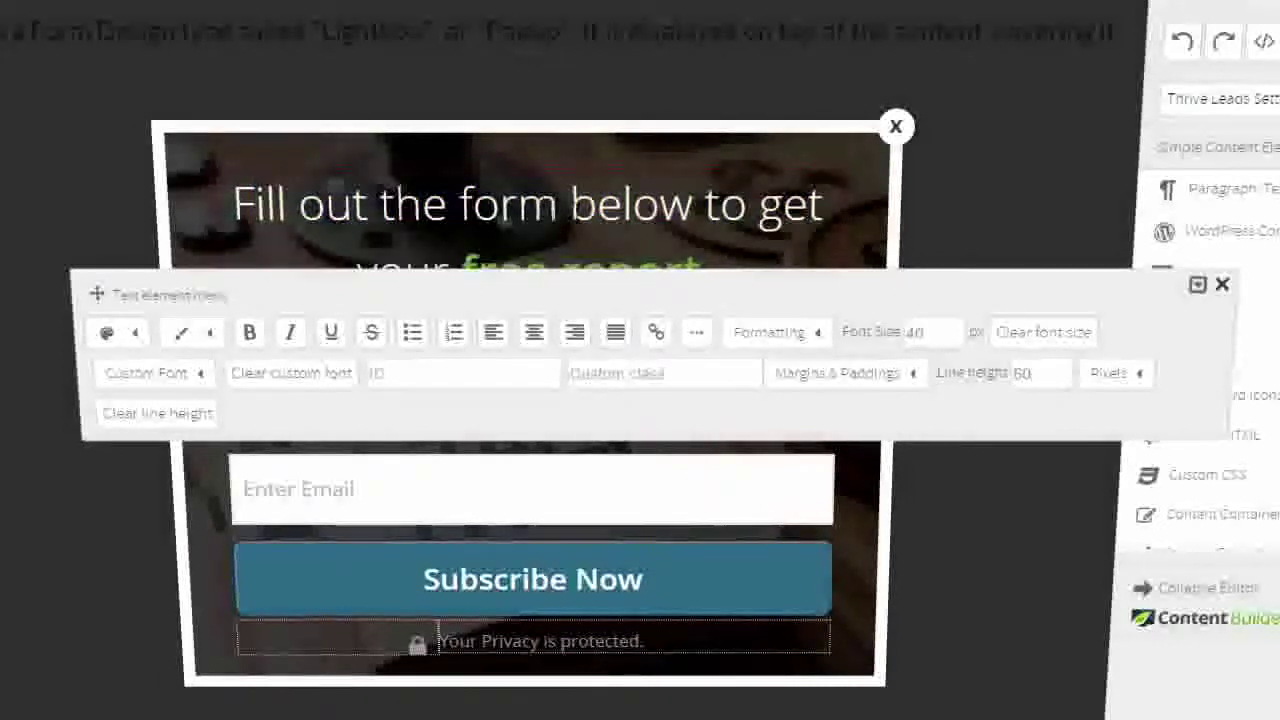
{"action": "left_click_drag", "start_coordinate": [556, 222], "coordinate": [294, 215]}
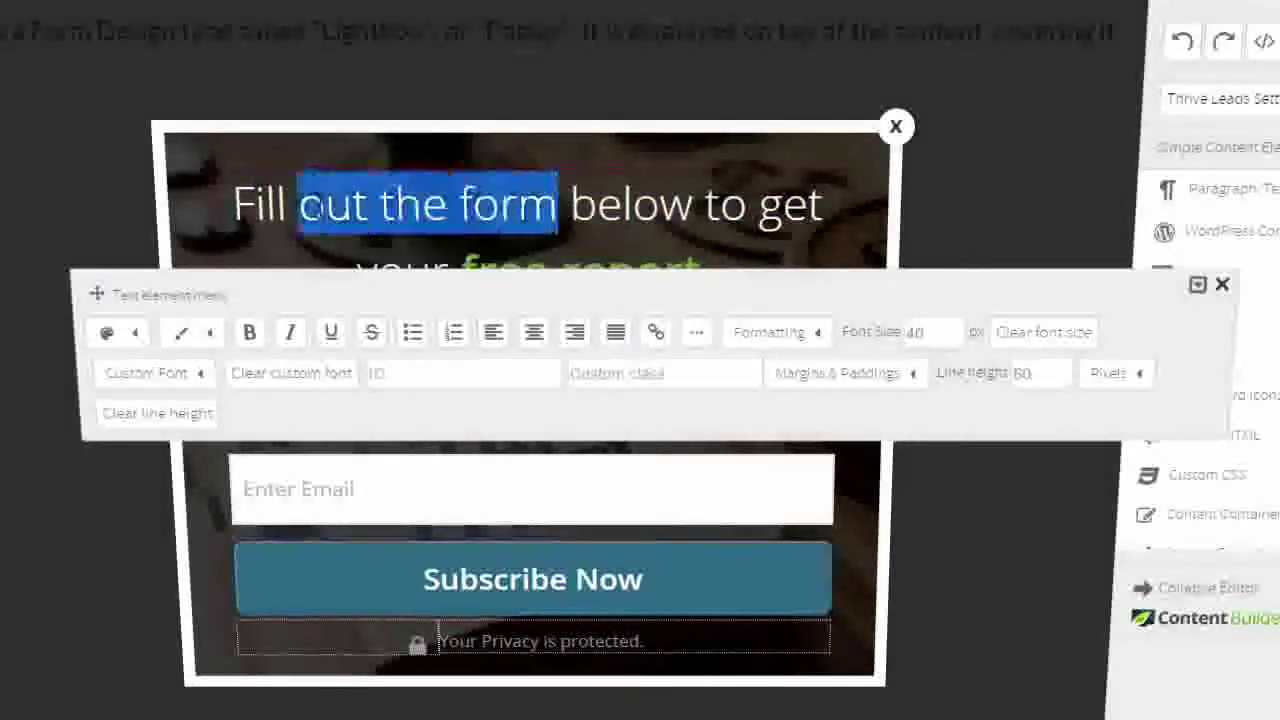
{"action": "left_click", "coordinate": [249, 332]}
{"action": "left_click", "coordinate": [569, 205]}
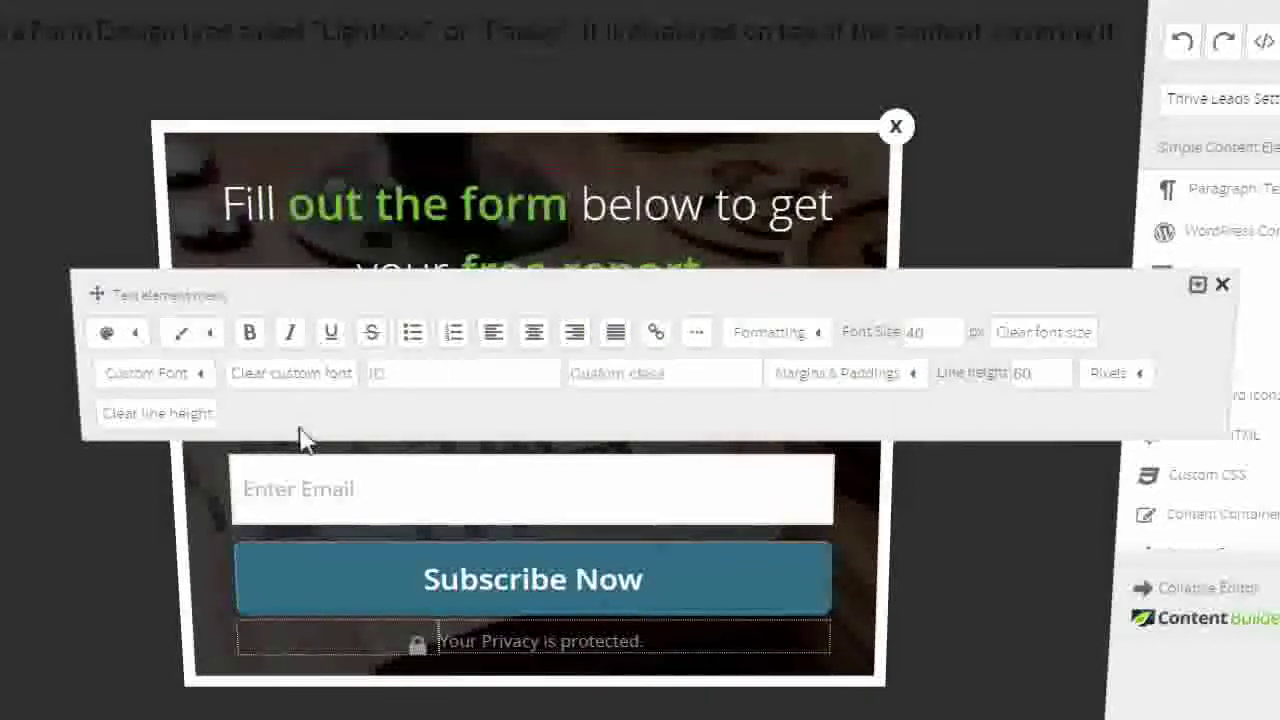
- Add a paragraph text element below the lightbox heading and color its placeholder text white
{"action": "left_click", "coordinate": [960, 225]}
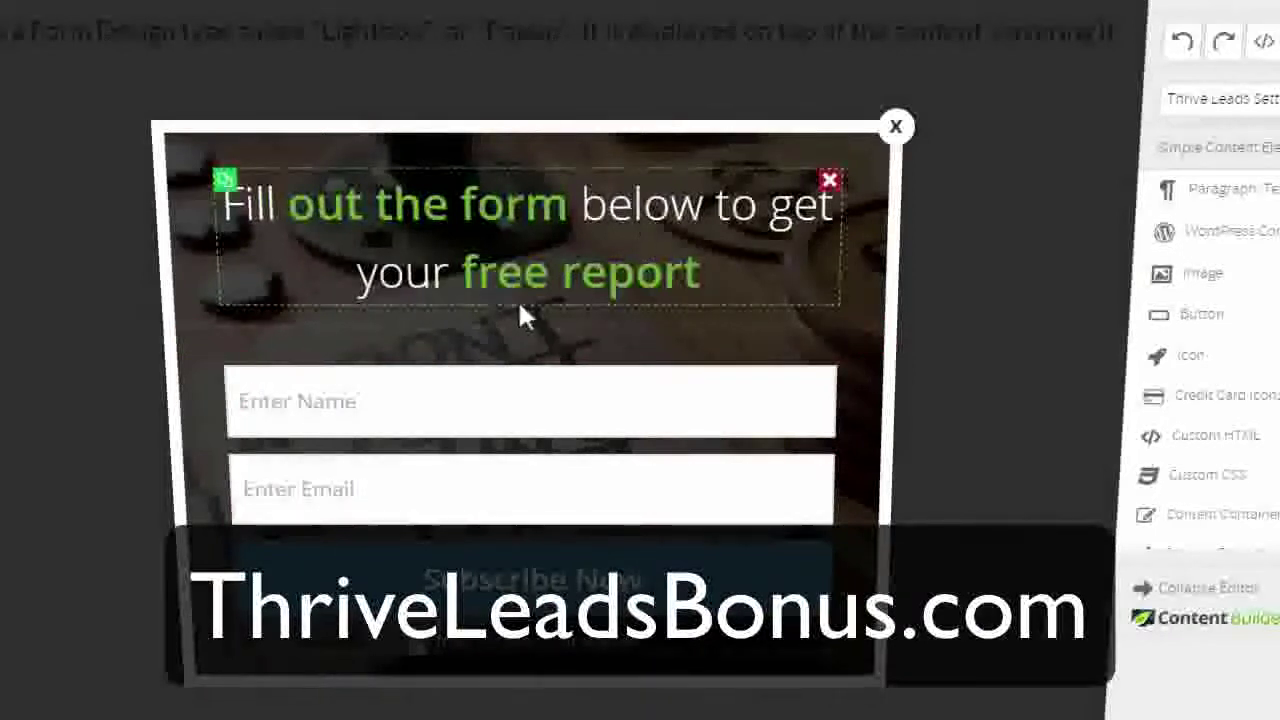
{"action": "left_click_drag", "start_coordinate": [1237, 204], "coordinate": [498, 298]}
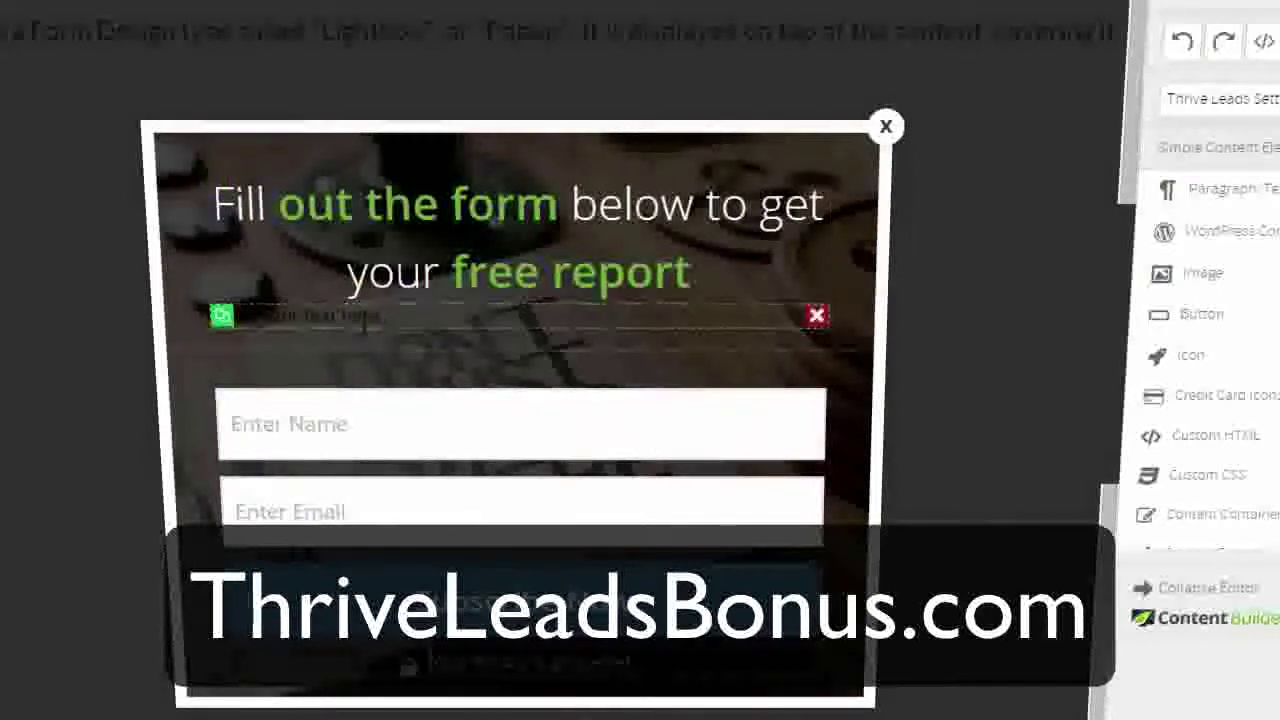
{"action": "left_click", "coordinate": [336, 322]}
{"action": "left_click", "coordinate": [125, 150]}
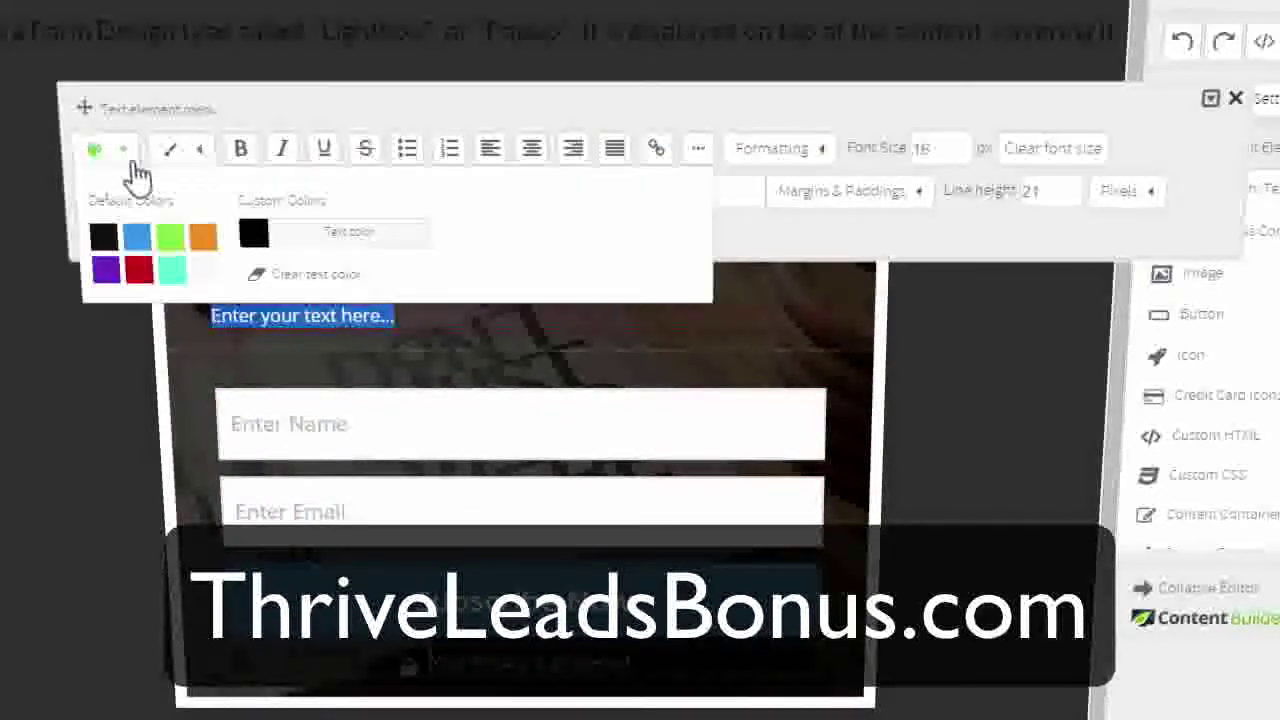
{"action": "left_click", "coordinate": [372, 350]}
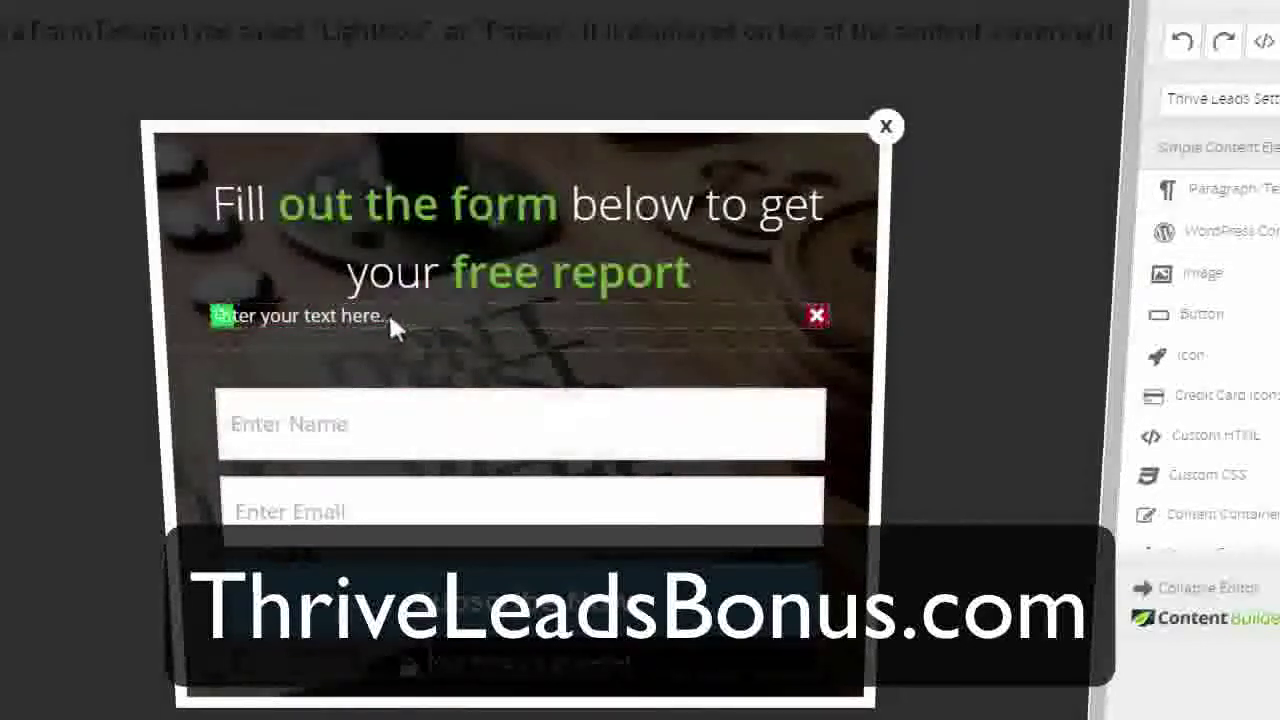
{"action": "left_click", "coordinate": [389, 322]}
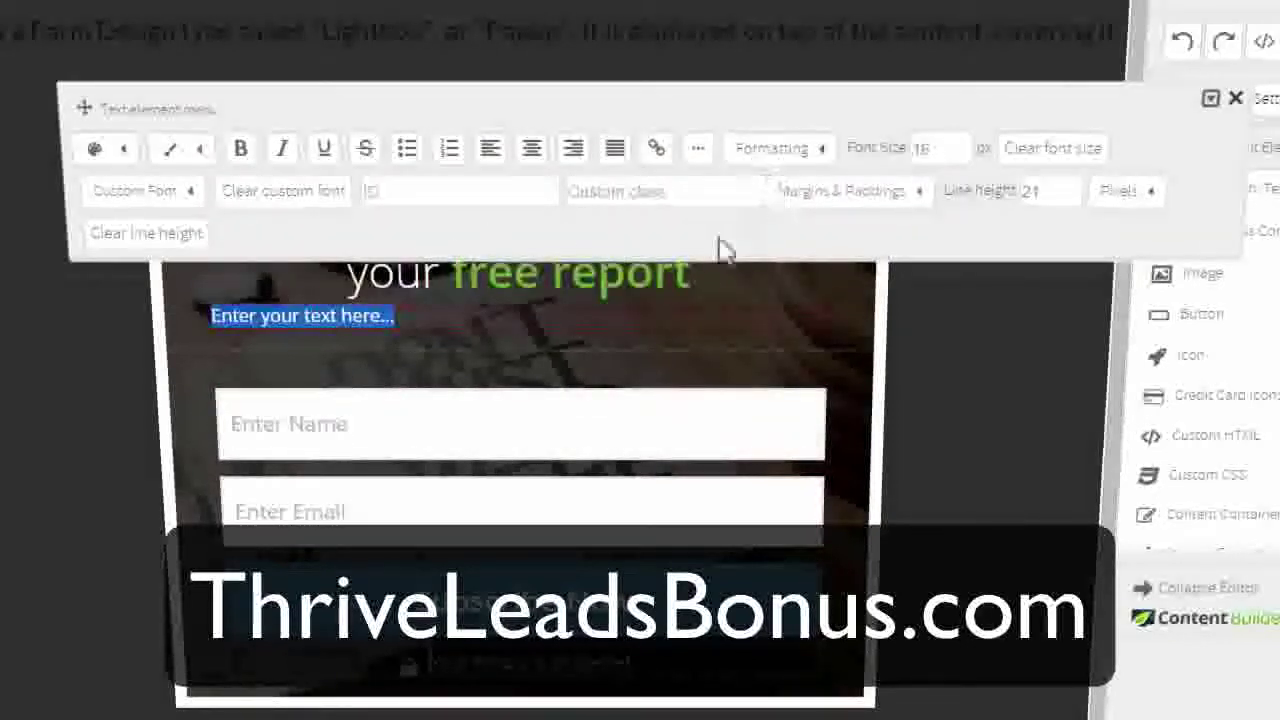
{"action": "left_click", "coordinate": [547, 351]}
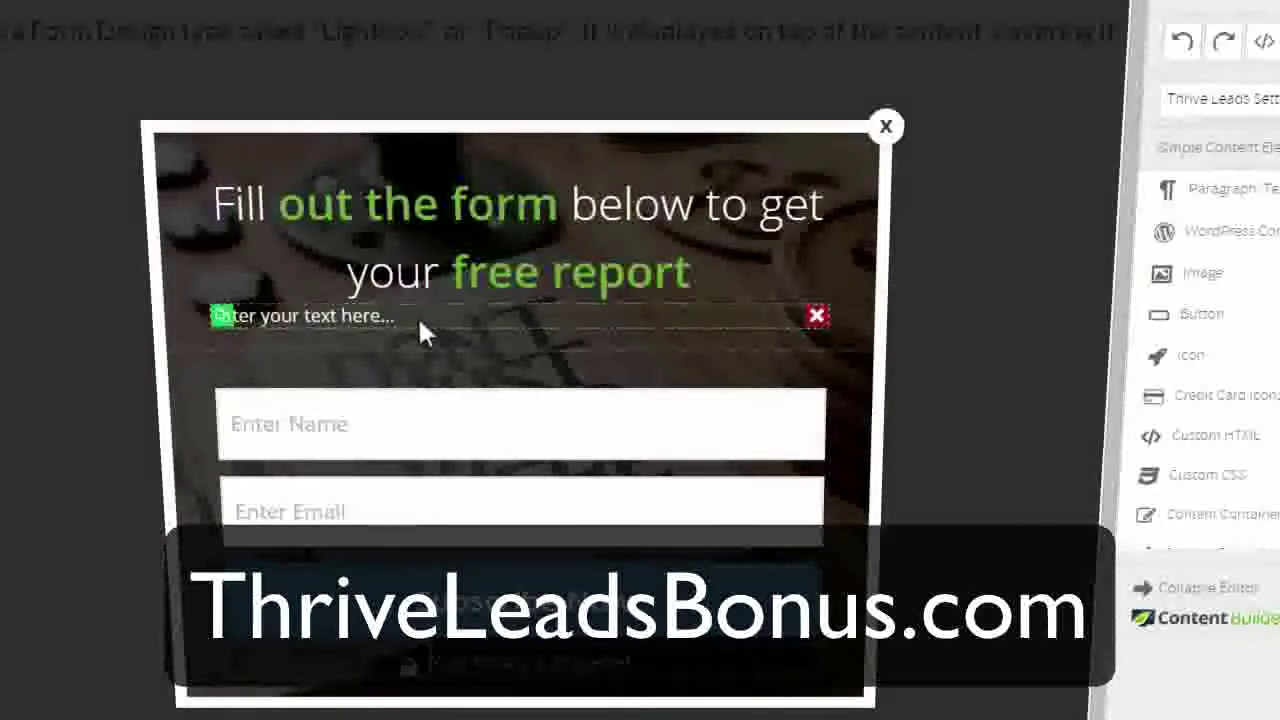
- Replace the lightbox form's design with the Lightbox Set 001 v1 opt-in template
{"action": "mouse_move", "coordinate": [1223, 105]}
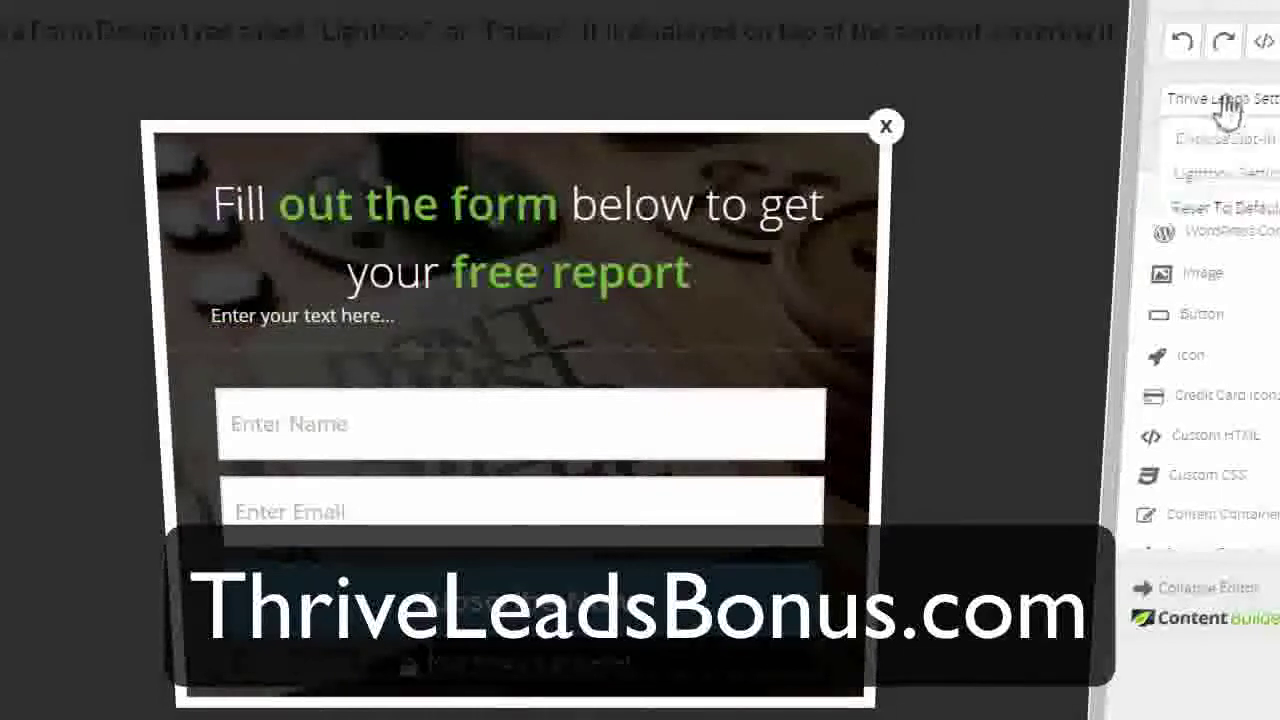
{"action": "left_click", "coordinate": [1237, 142]}
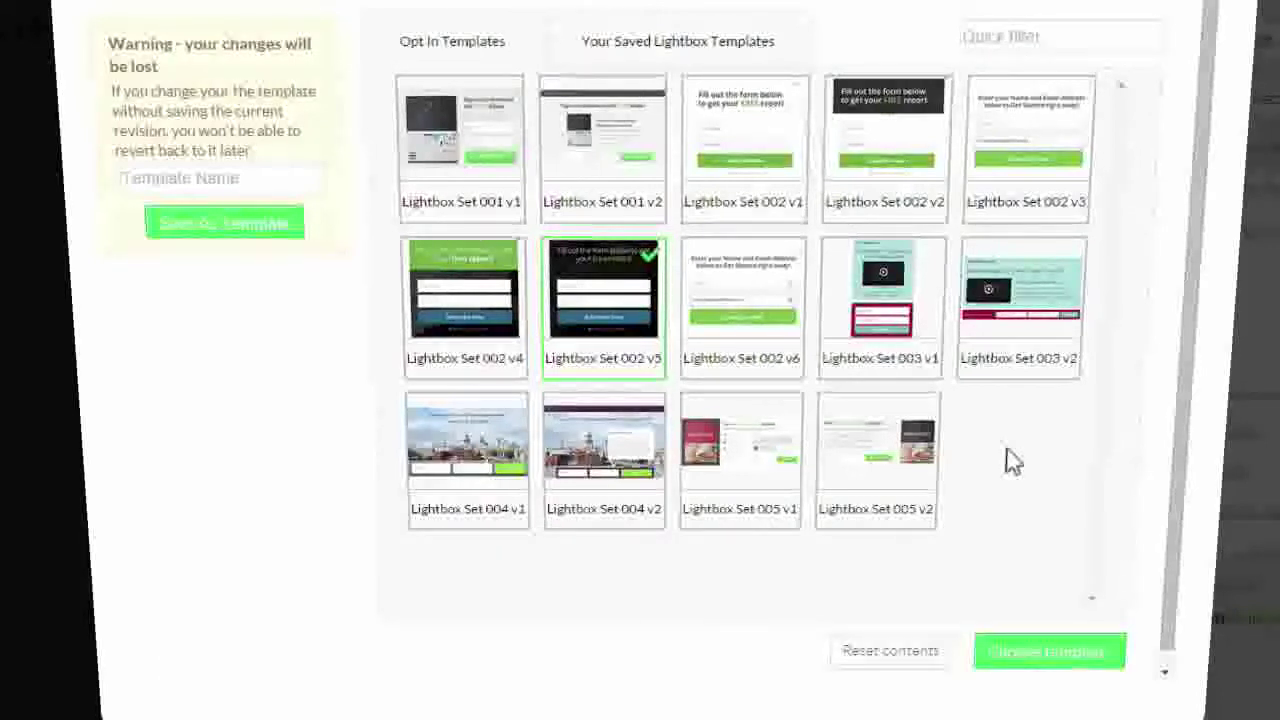
{"action": "left_click", "coordinate": [486, 122]}
{"action": "left_click", "coordinate": [1057, 677]}
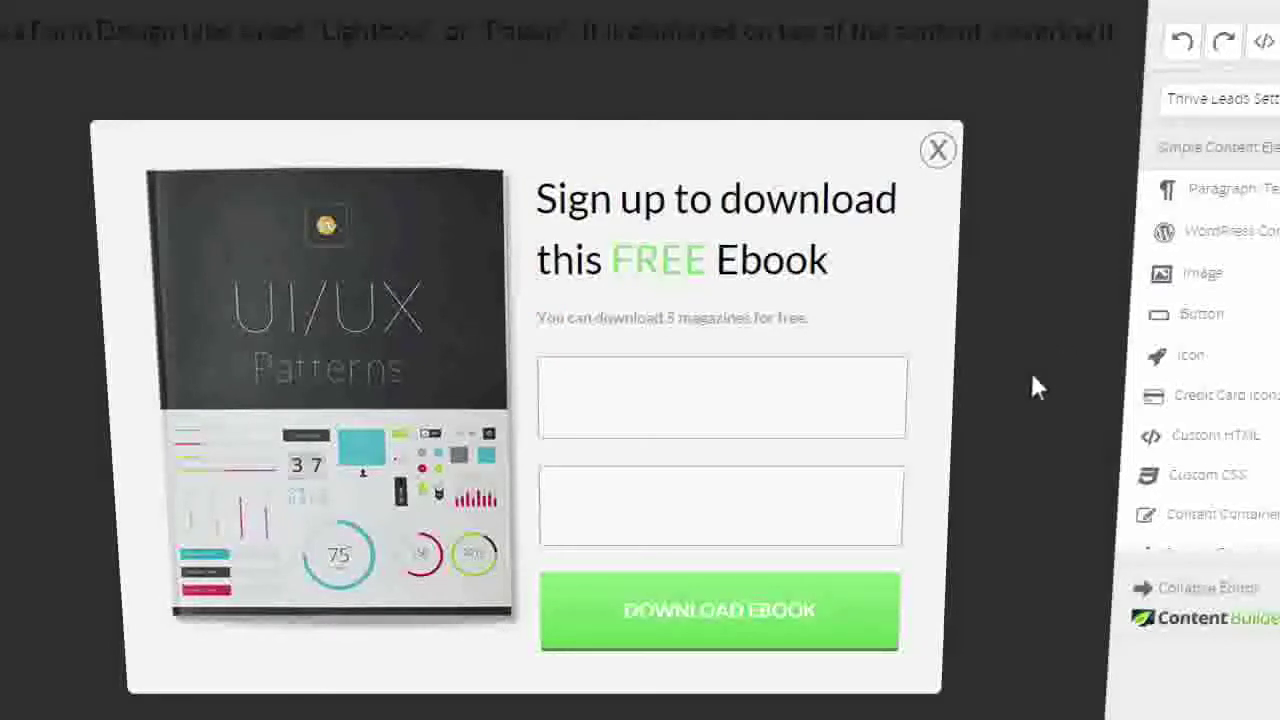
- Duplicate the Lightbox 1 (control) form in the Lightbox Demo forms list and set the original's trigger to 10 seconds after page load
{"action": "left_click", "coordinate": [1192, 8]}
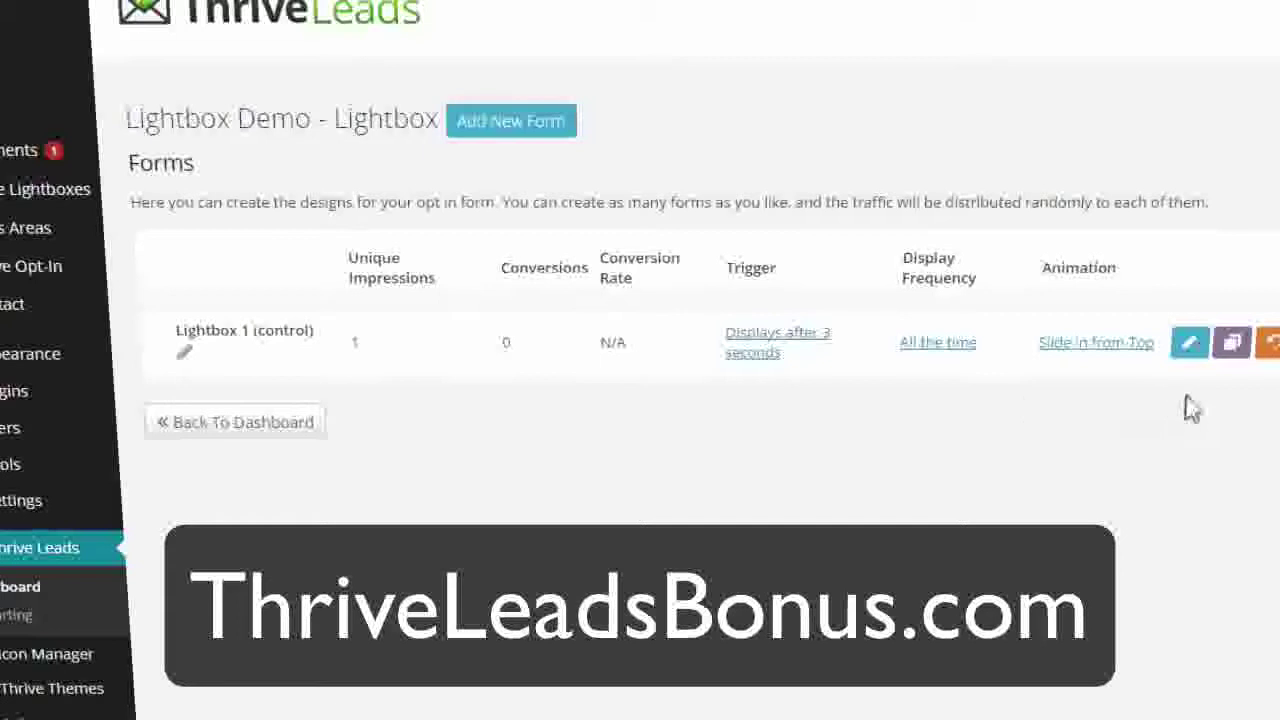
{"action": "left_click", "coordinate": [1233, 346]}
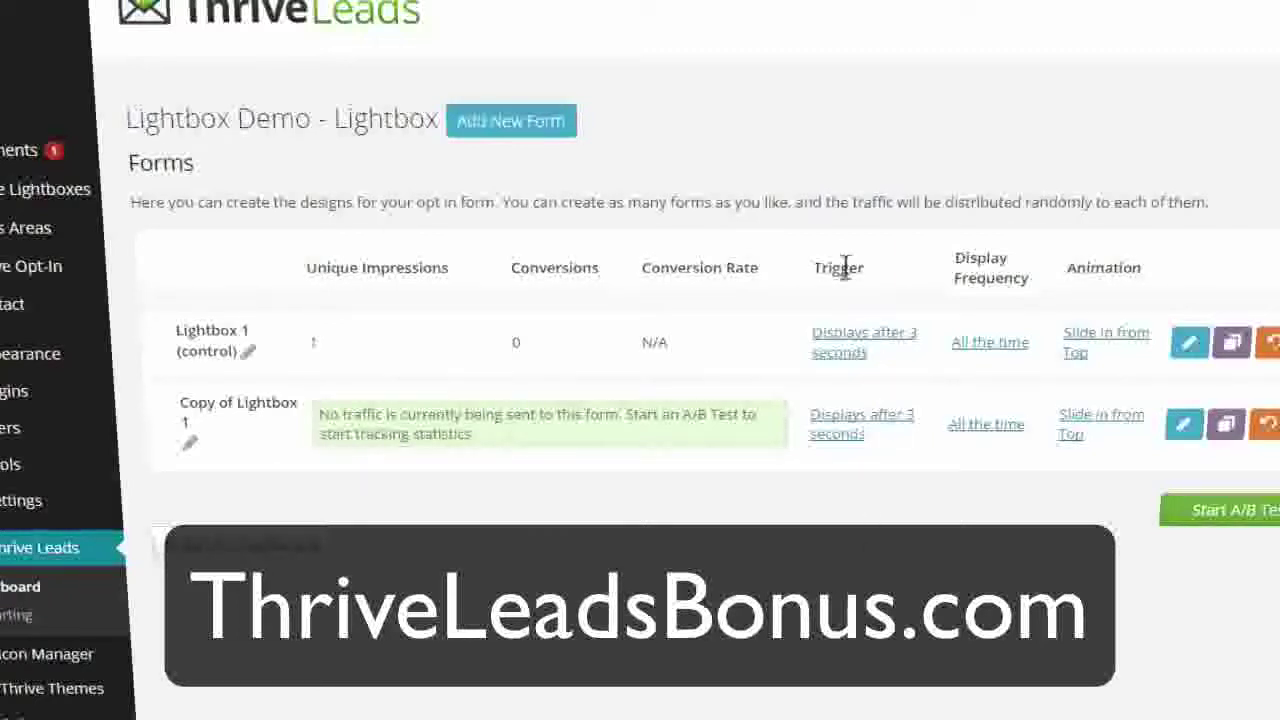
{"action": "left_click", "coordinate": [849, 350]}
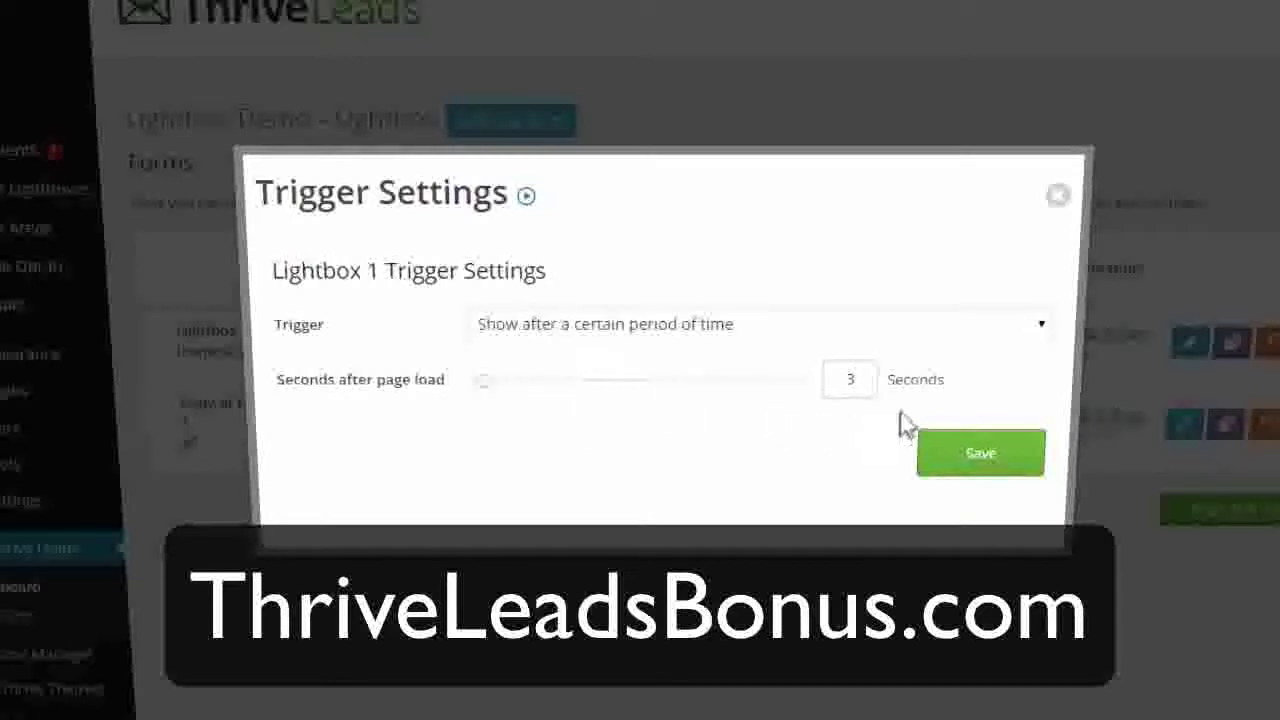
{"action": "left_click", "coordinate": [856, 379]}
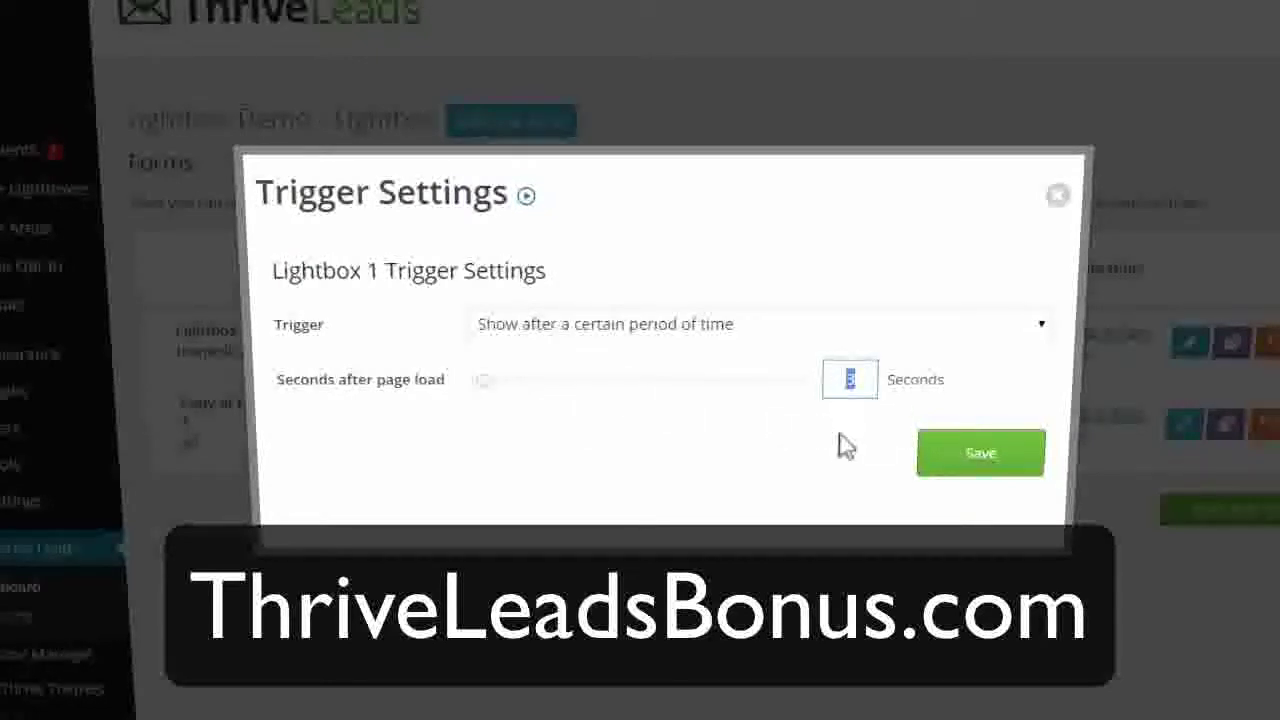
{"action": "key", "text": "BackSpace"}
{"action": "type", "text": "10"}
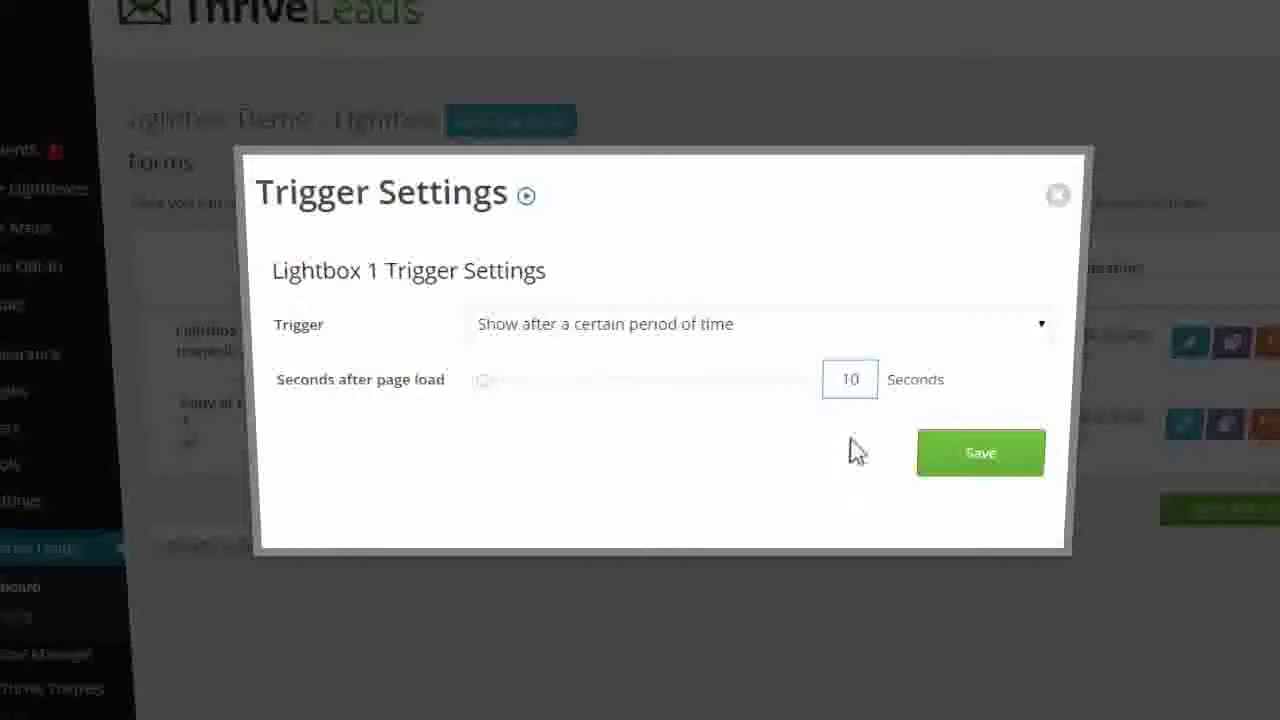
{"action": "left_click", "coordinate": [930, 465]}
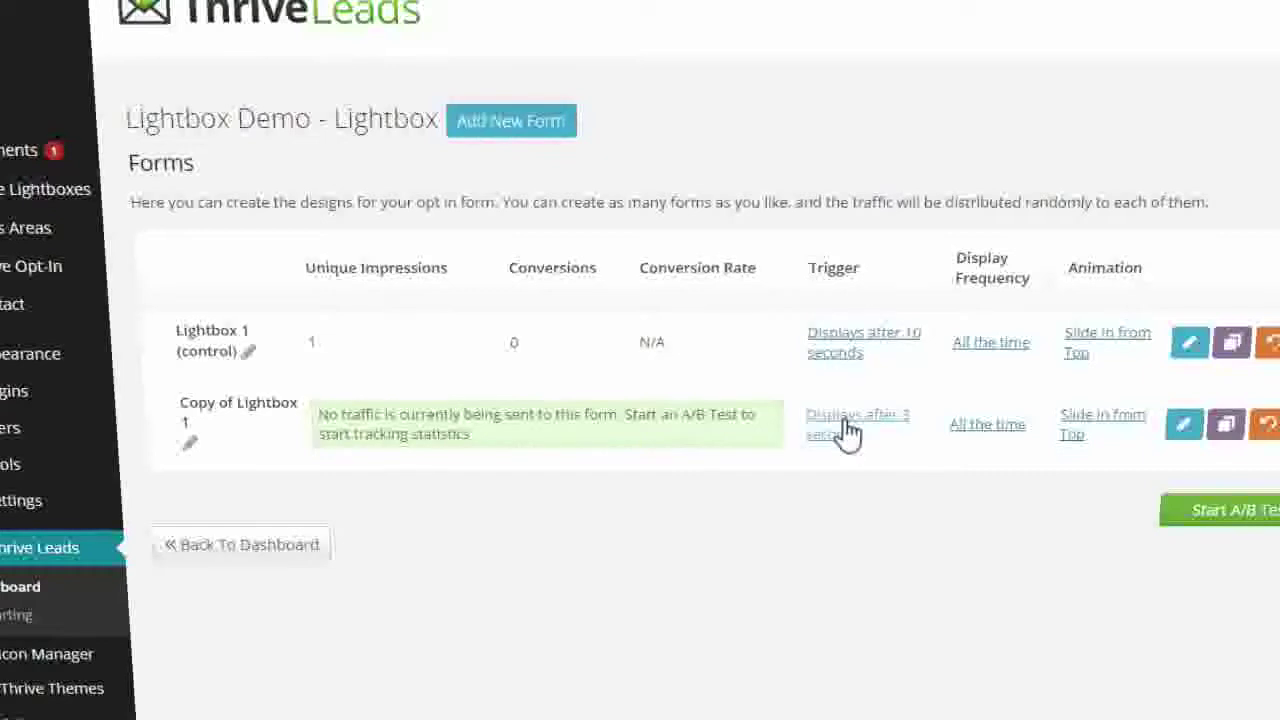
- Duplicate the Copy of Lightbox 1 form and set the new copy's trigger delay to 30 seconds after page load
{"action": "left_click", "coordinate": [1226, 424]}
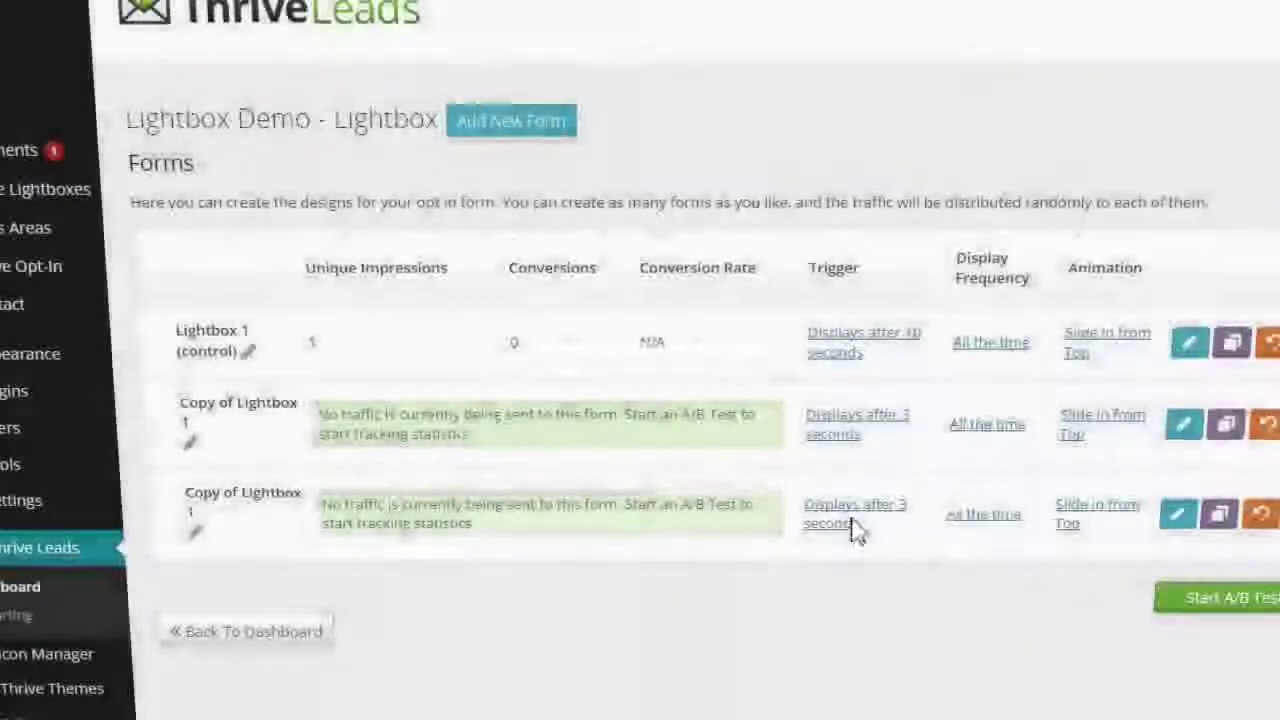
{"action": "left_click", "coordinate": [837, 516]}
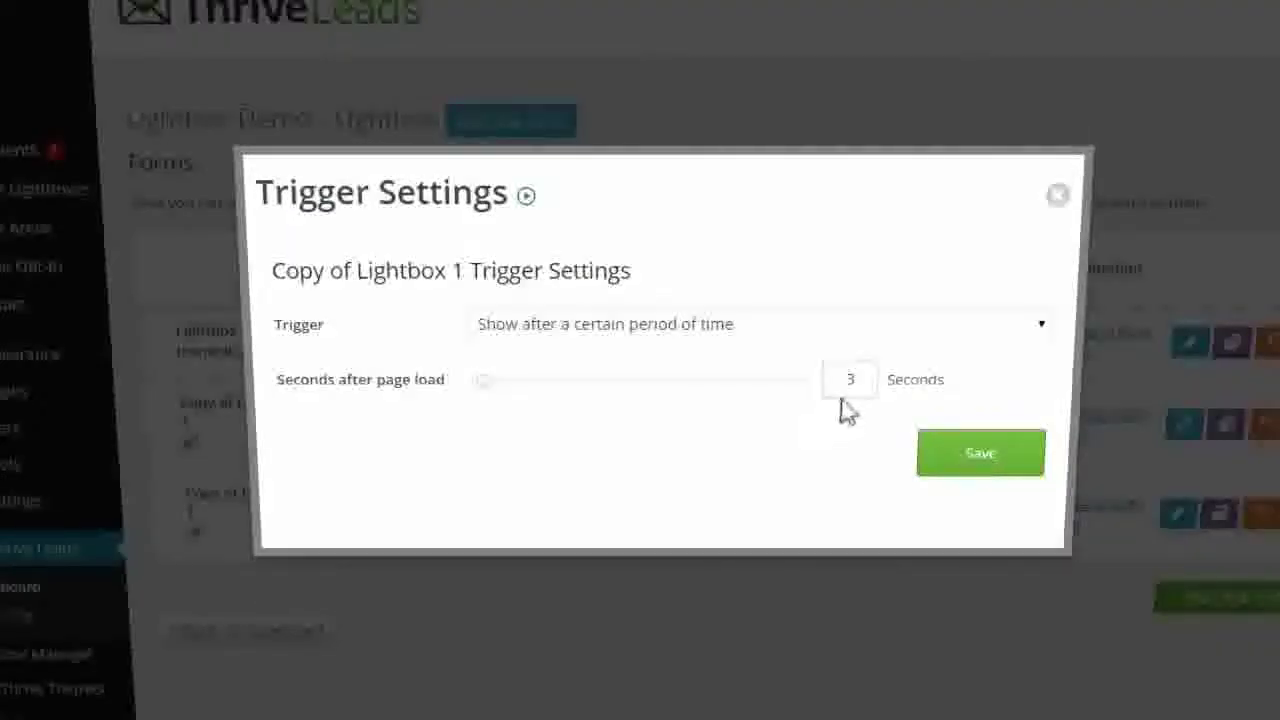
{"action": "left_click_drag", "start_coordinate": [854, 388], "coordinate": [843, 386]}
{"action": "type", "text": "30"}
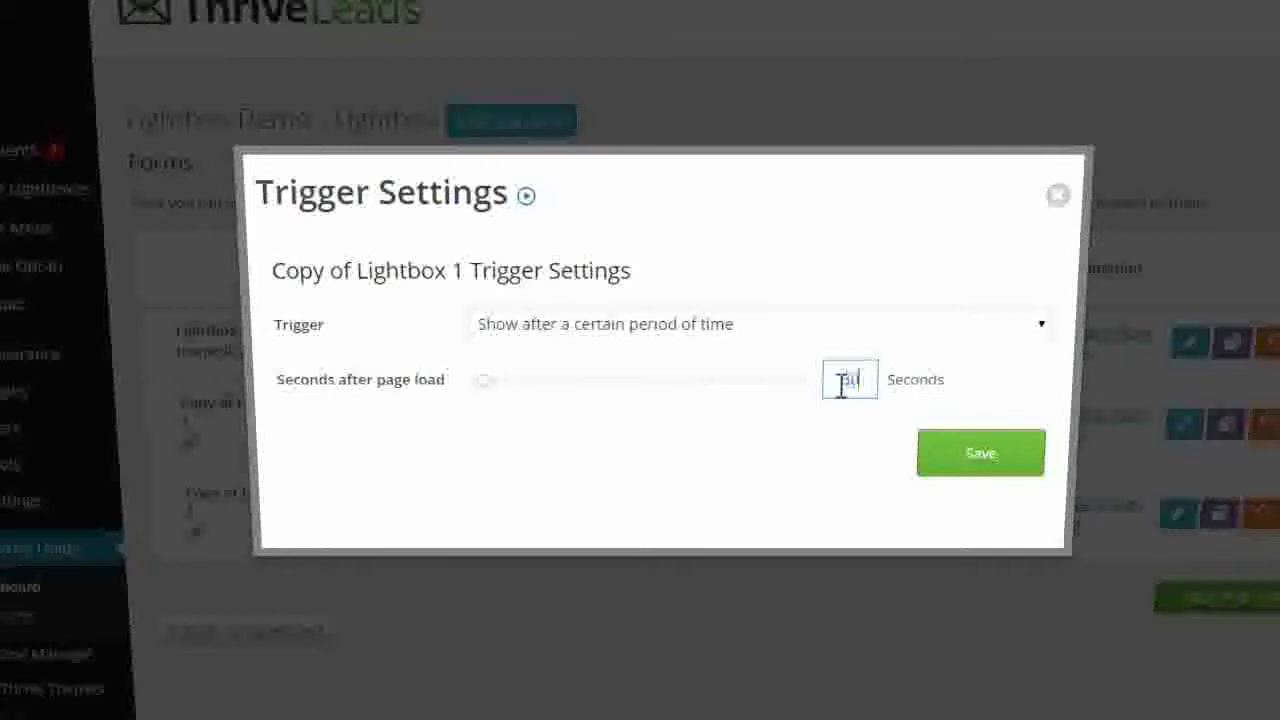
{"action": "left_click", "coordinate": [630, 449]}
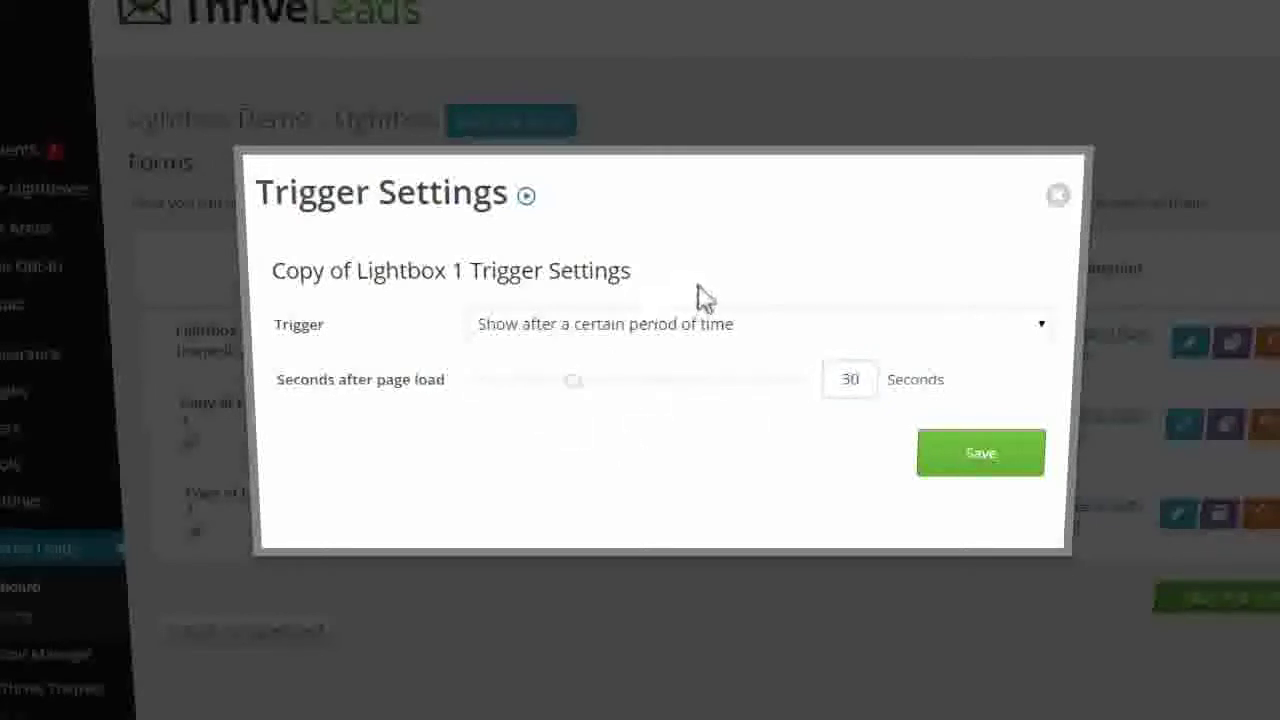
- Try the show on page load trigger for the newest copy, and a scroll percentage trigger set to 50%
{"action": "left_click", "coordinate": [721, 330]}
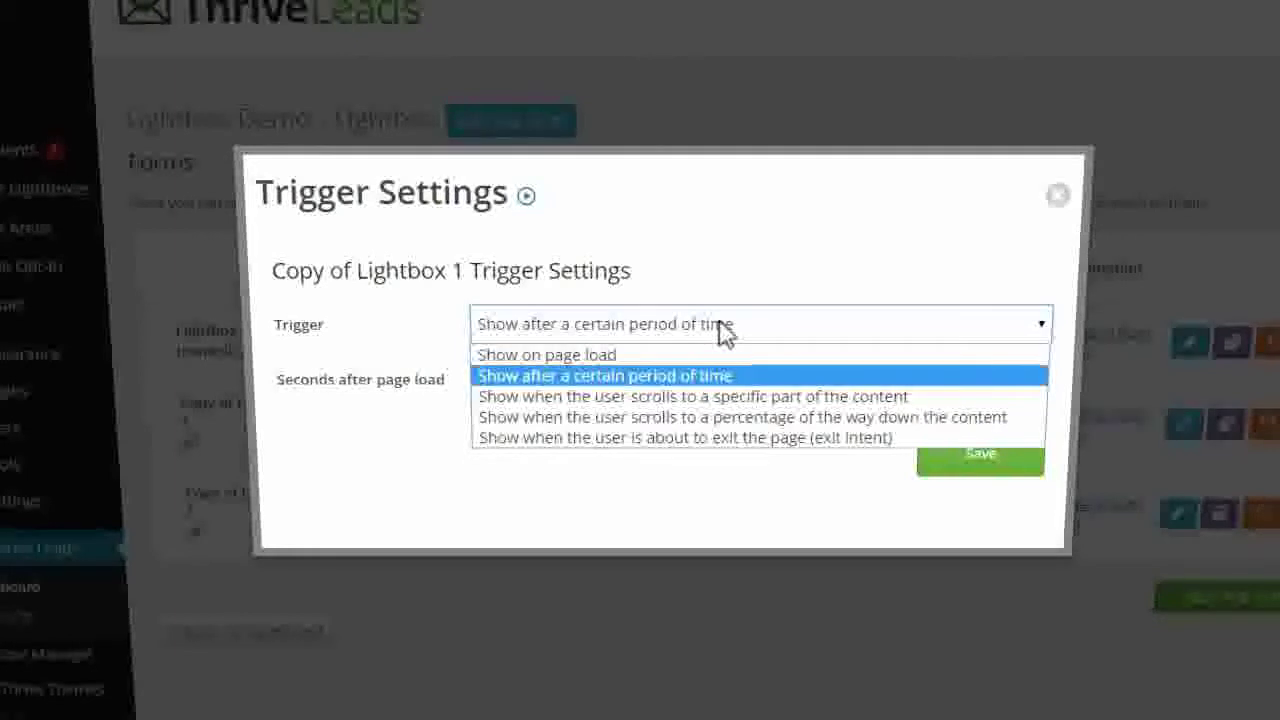
{"action": "left_click", "coordinate": [615, 356]}
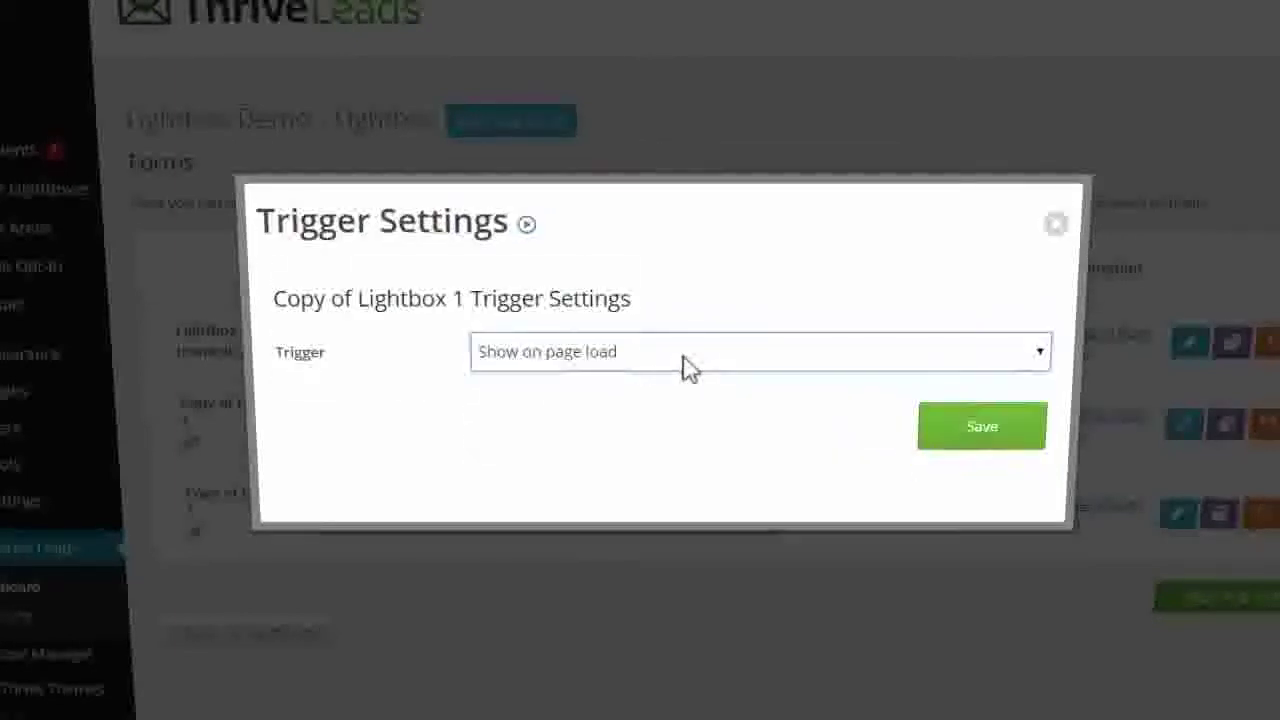
{"action": "left_click", "coordinate": [686, 364]}
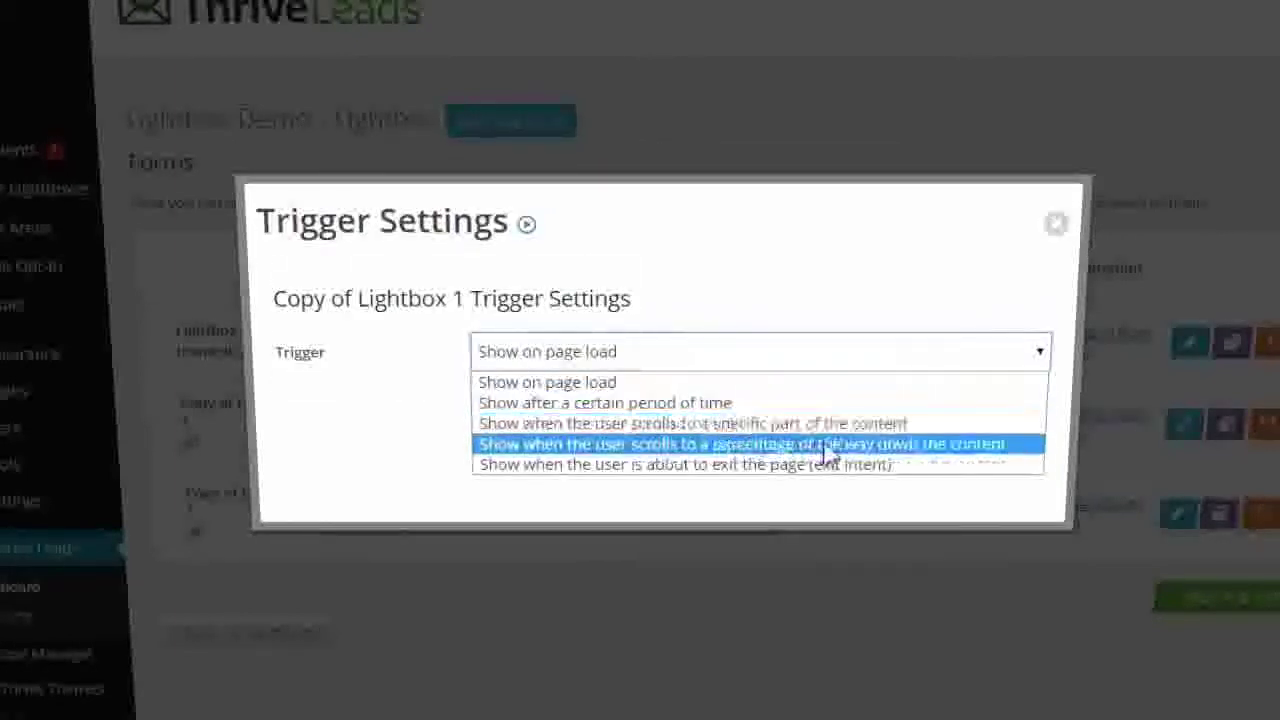
{"action": "left_click", "coordinate": [749, 445]}
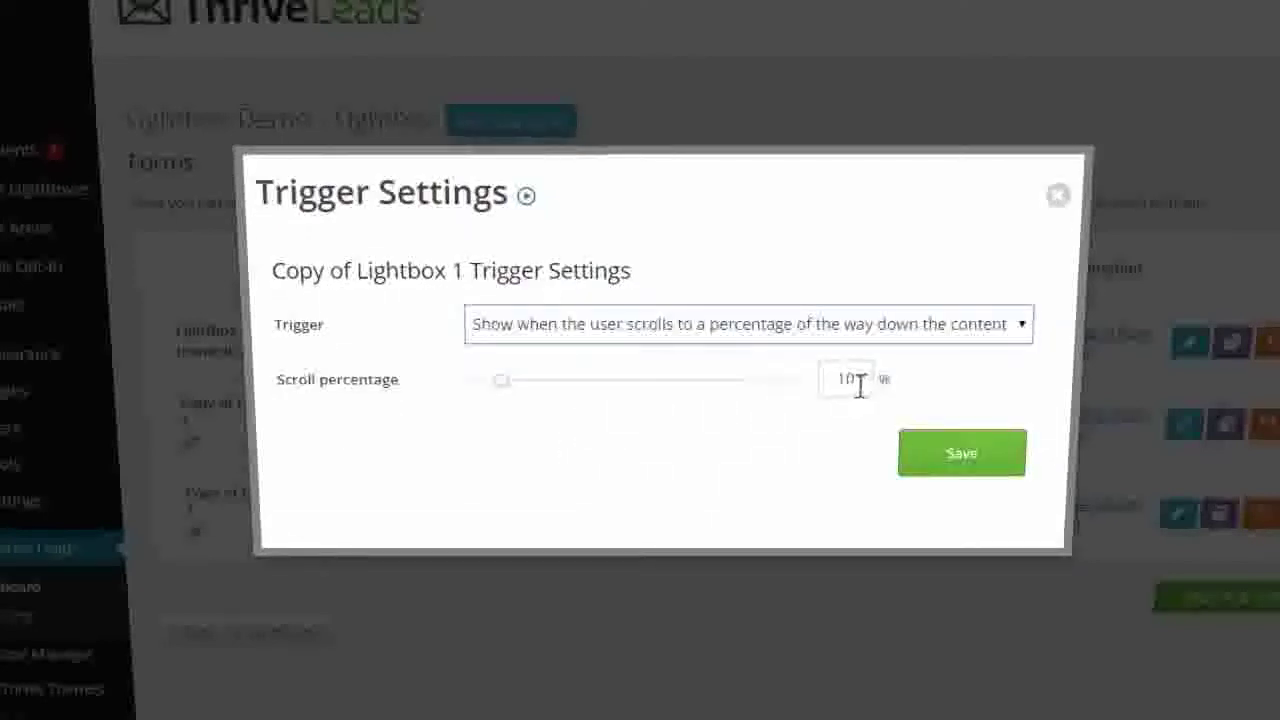
{"action": "double_click", "coordinate": [858, 381]}
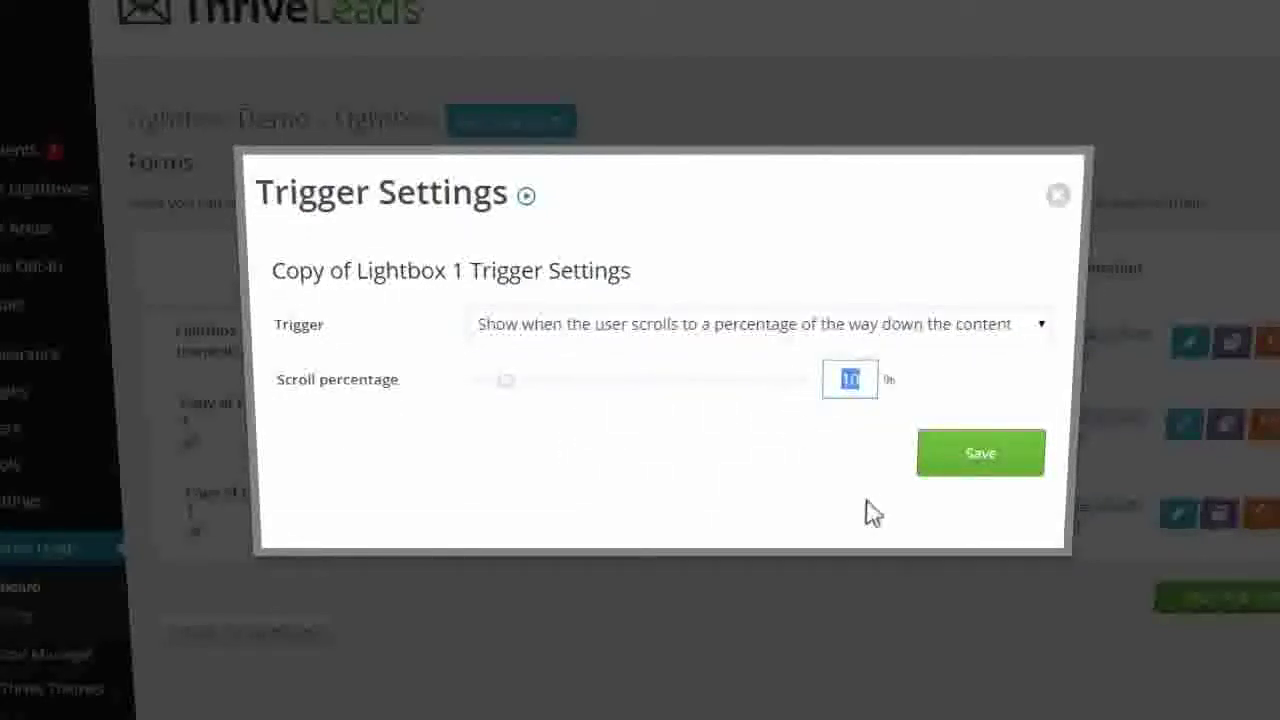
{"action": "type", "text": "50"}
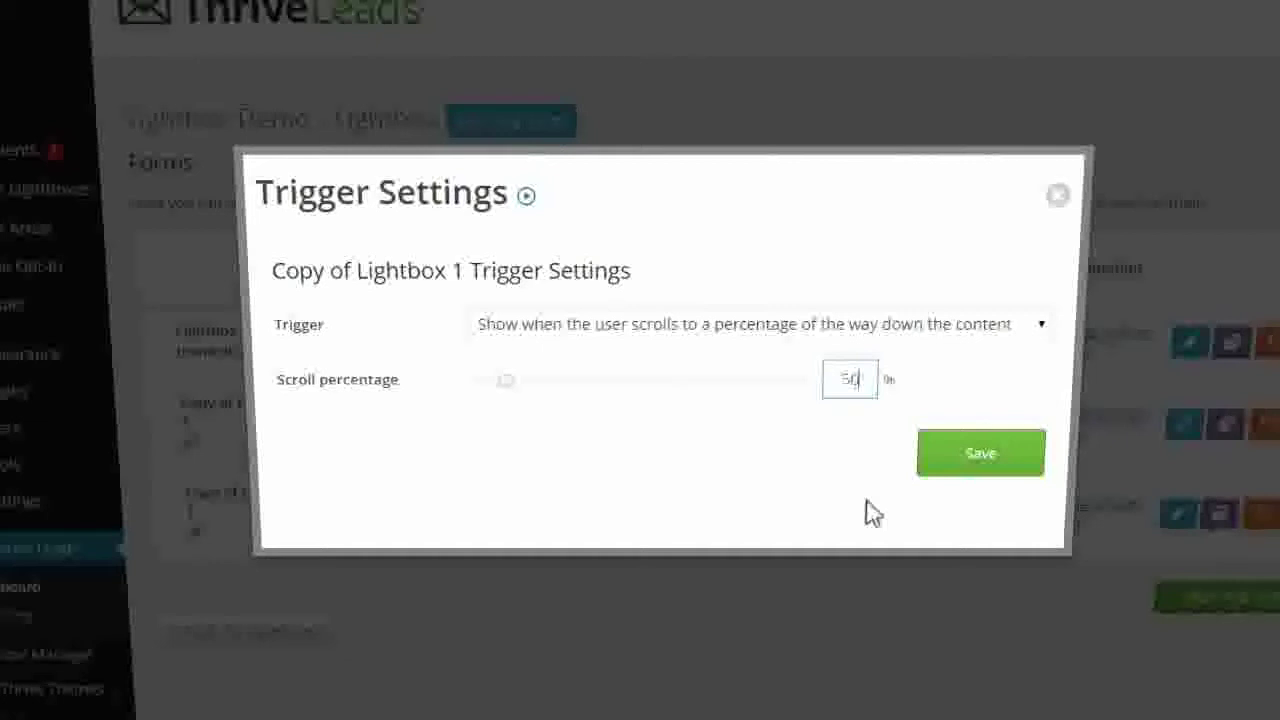
- Set the newest copy's trigger to show when the user is about to exit the page (exit intent), and save it
{"action": "left_click", "coordinate": [752, 333]}
{"action": "left_click", "coordinate": [700, 440]}
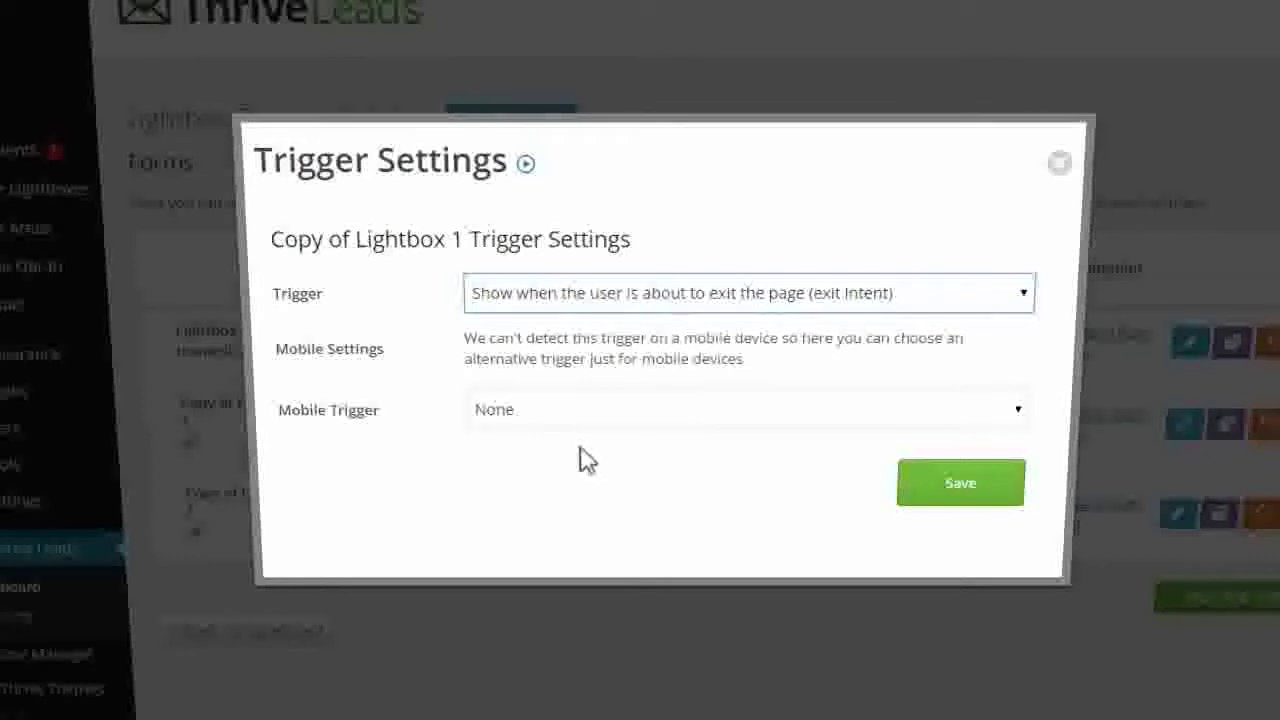
{"action": "left_click", "coordinate": [975, 497]}
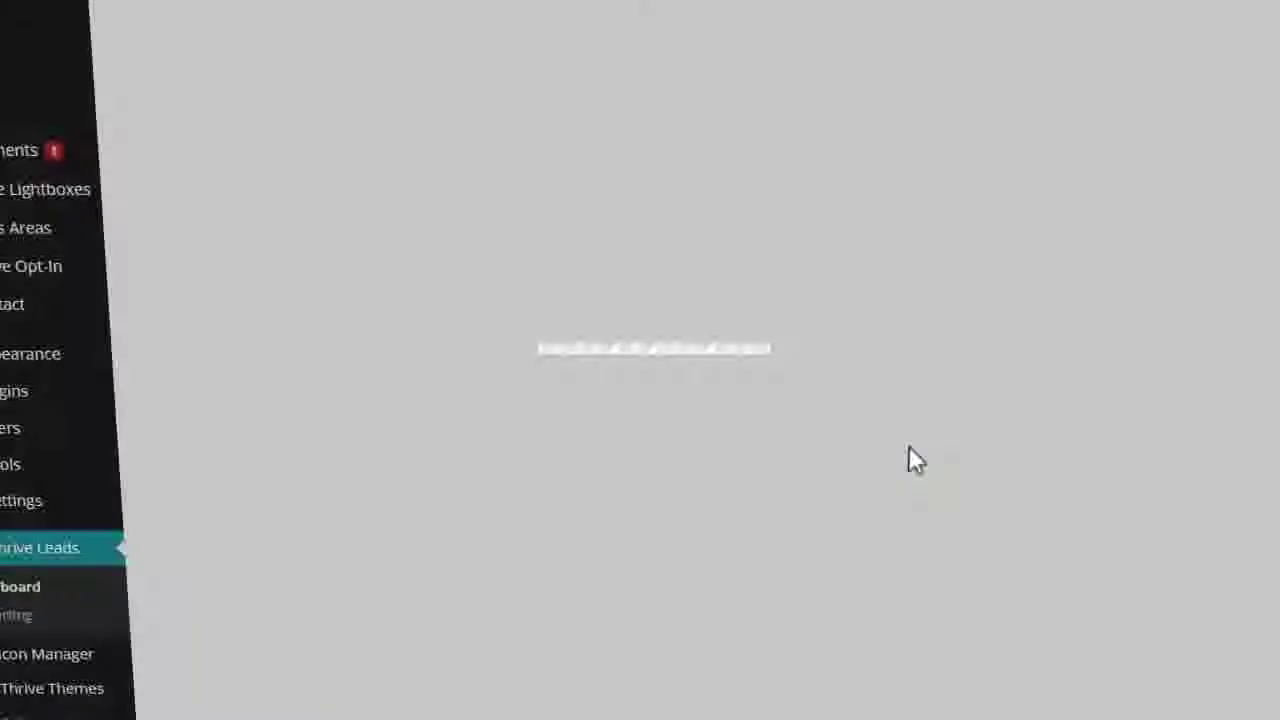